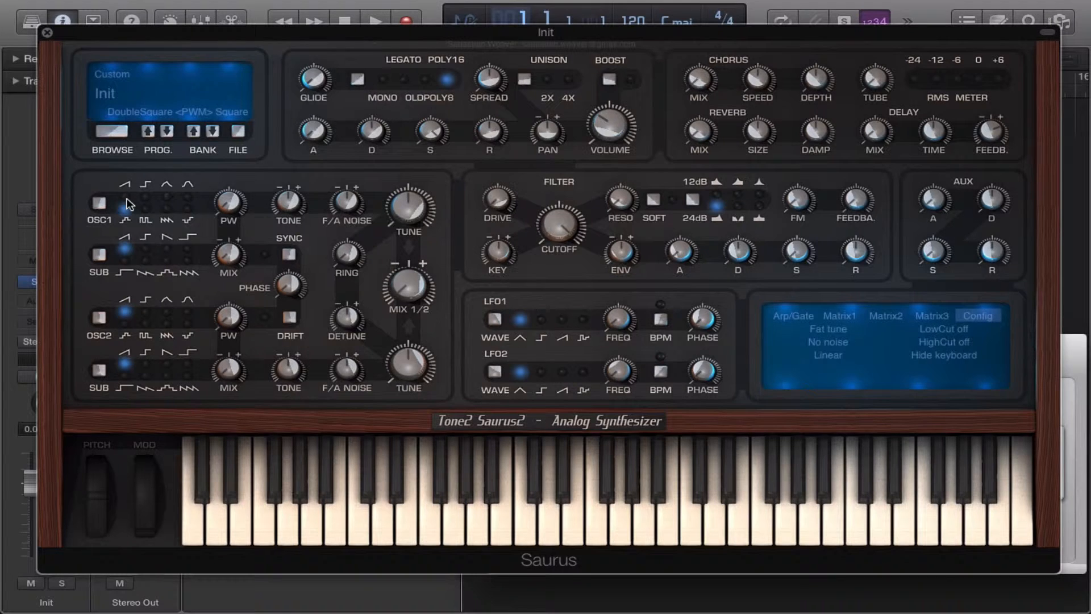
# Show the Musical Typing keyboard, play a test note at octave C3, and hide the keyboard again.
pyautogui.press('super+k')
pyautogui.press('a')
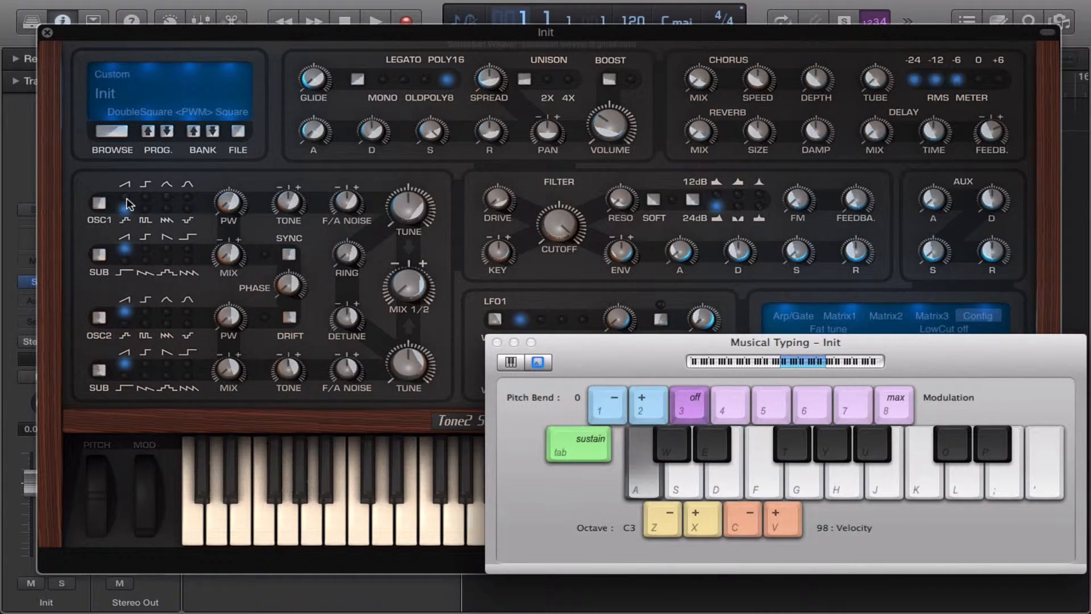
pyautogui.press('a')
pyautogui.press('super+k')
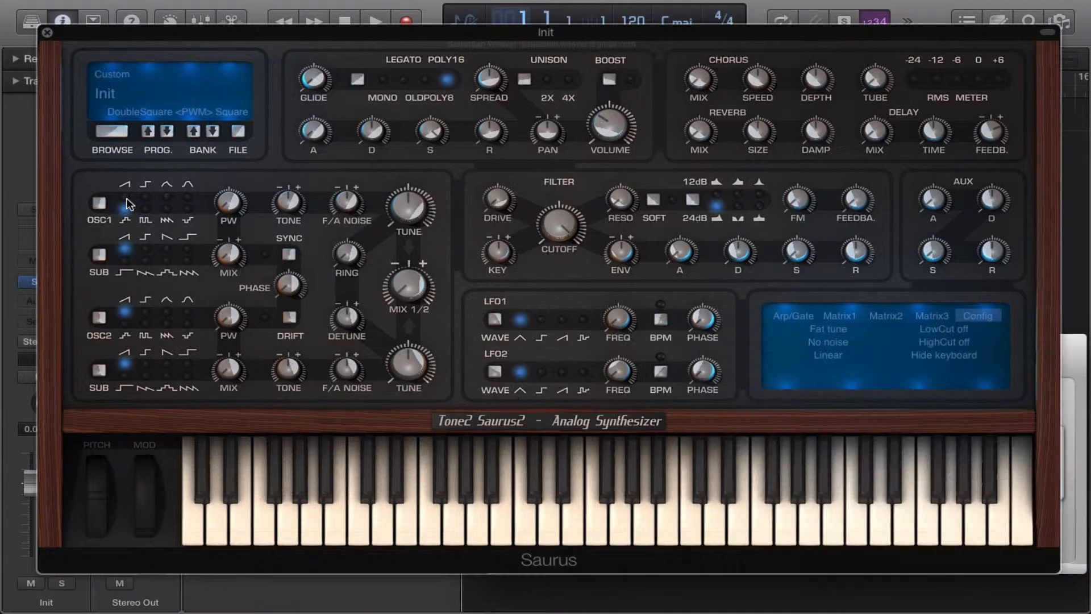
# Set oscillator 1 to the saw waveform and sweep its pulse width up to 100 and down to 0.
pyautogui.click(126, 197)
pyautogui.moveTo(233, 196); pyautogui.dragTo(281, 62)
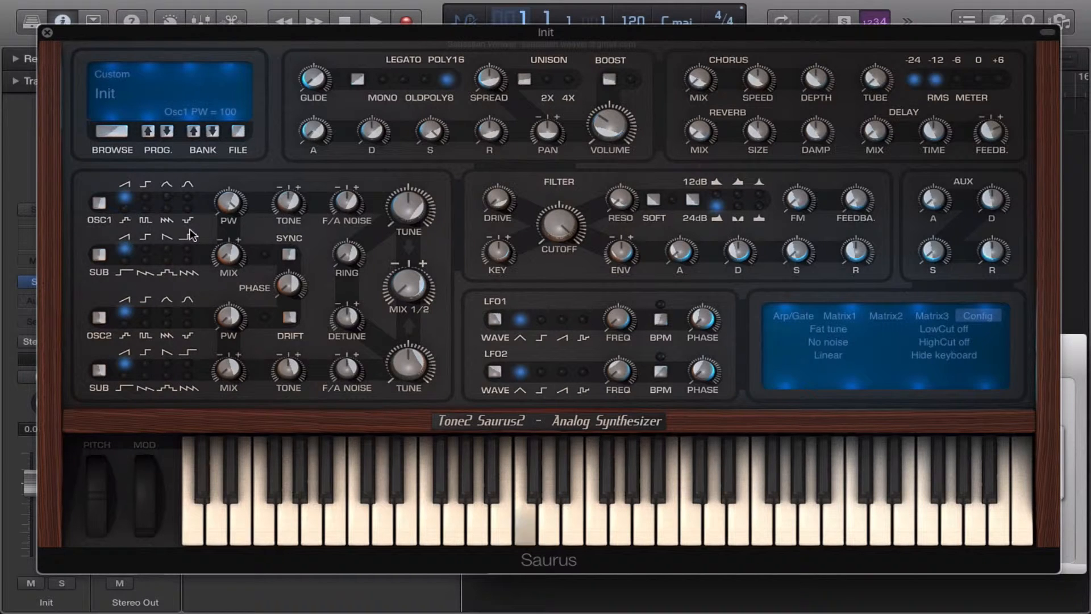
pyautogui.moveTo(225, 188); pyautogui.dragTo(187, 315)
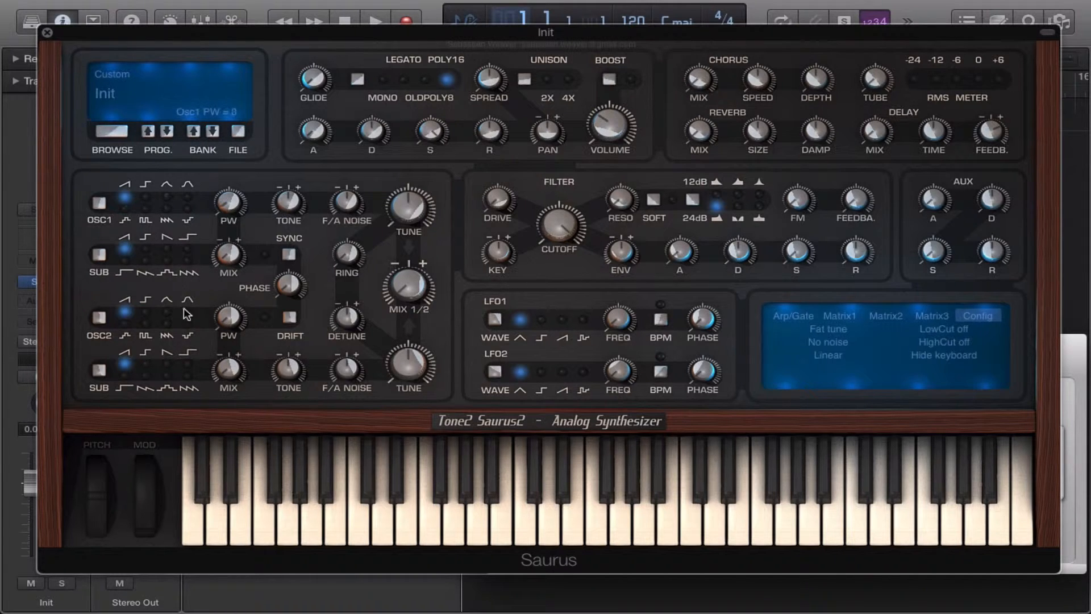
# Try the Vocaloid waveform on oscillator 1, return to the square waveform, and raise its pulse width.
pyautogui.click(146, 198)
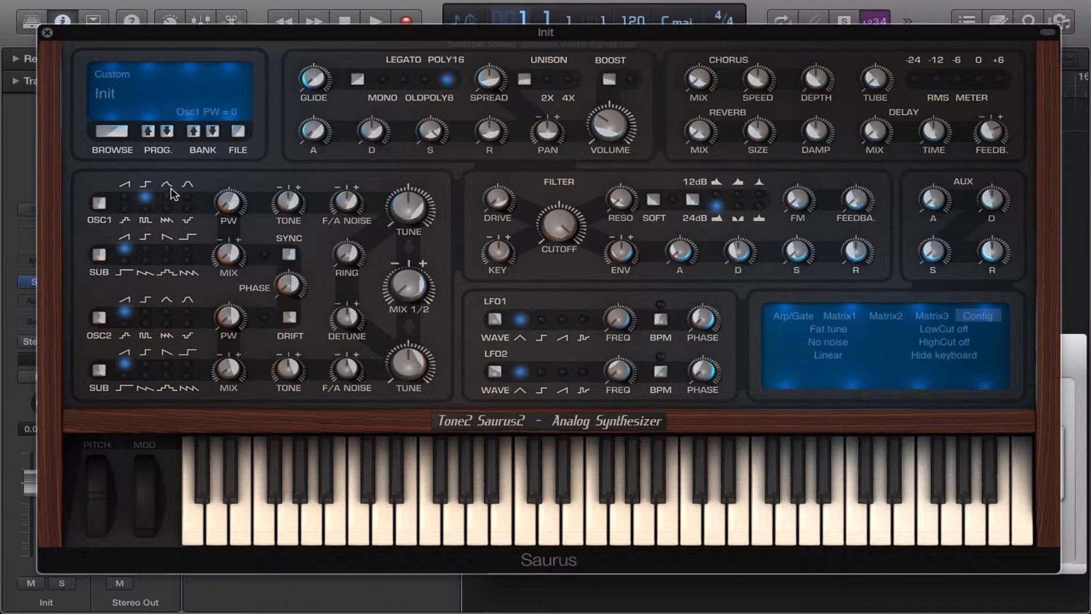
pyautogui.click(143, 199)
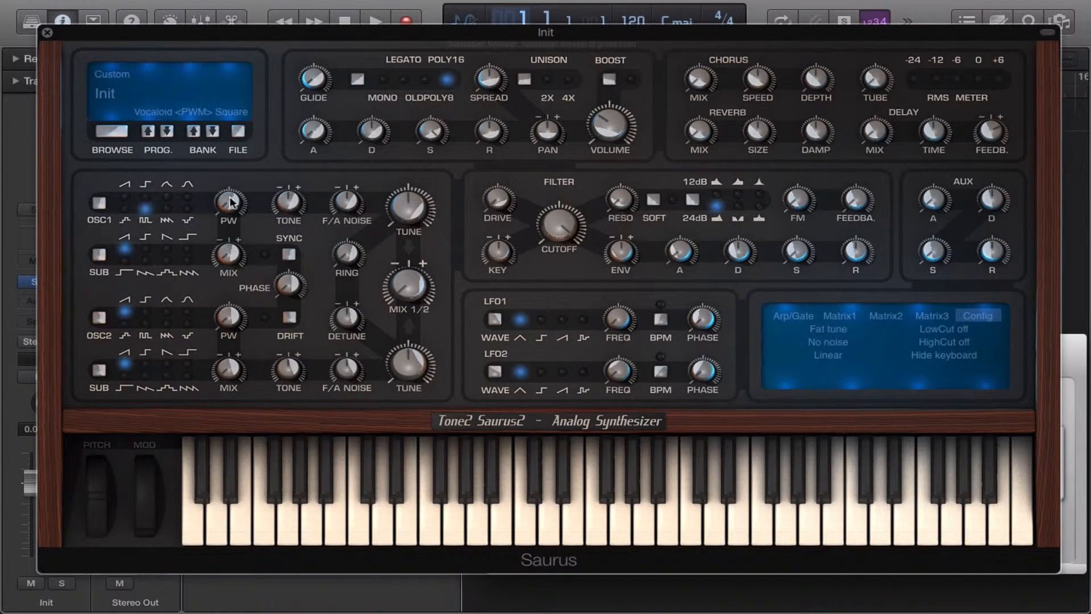
pyautogui.moveTo(243, 202)
pyautogui.click(145, 197)
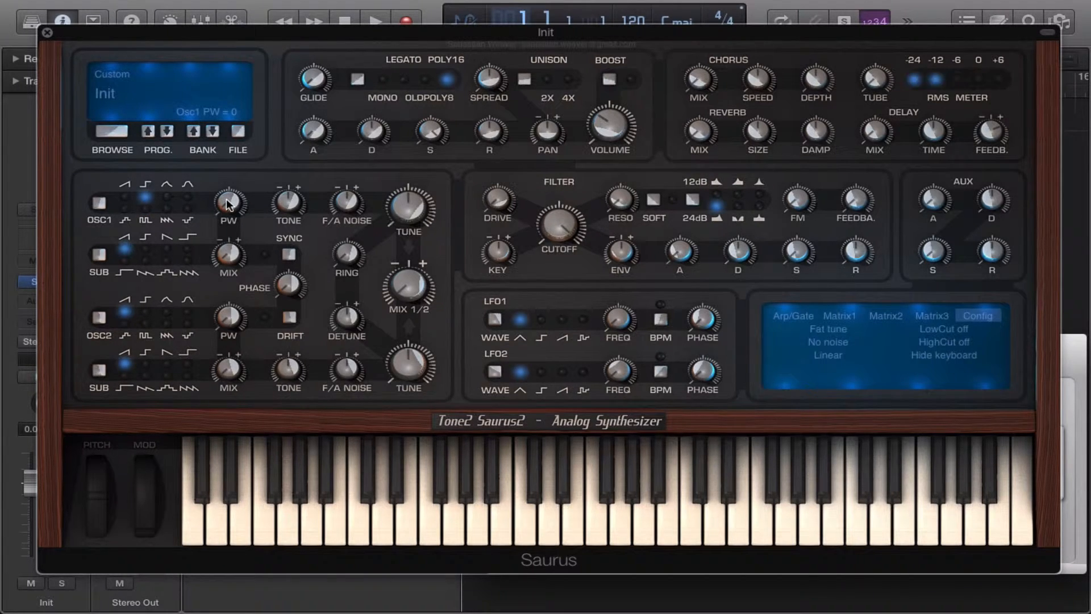
pyautogui.moveTo(226, 199); pyautogui.dragTo(270, 45)
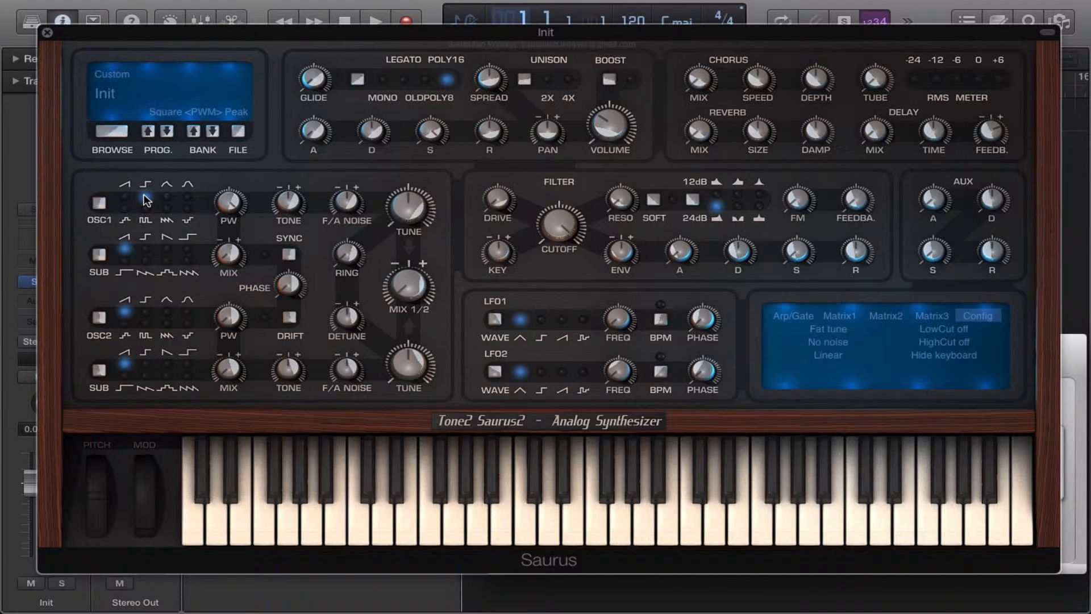
# Set oscillator 1 to the triangle waveform and sweep its pulse width down and up to 100.
pyautogui.click(167, 197)
pyautogui.moveTo(234, 199); pyautogui.dragTo(196, 293)
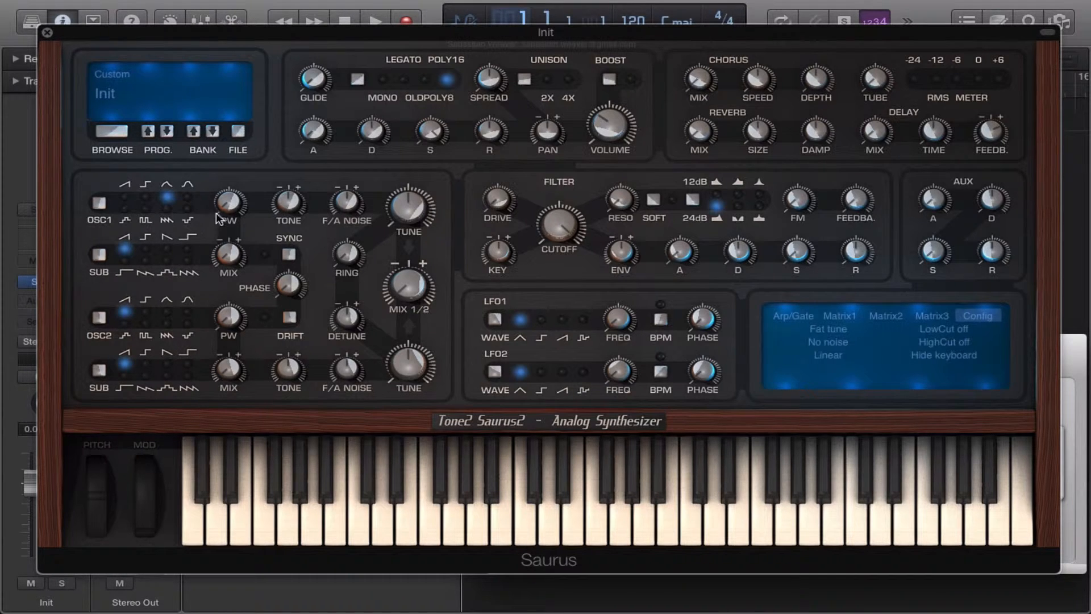
pyautogui.moveTo(234, 202); pyautogui.dragTo(231, 11)
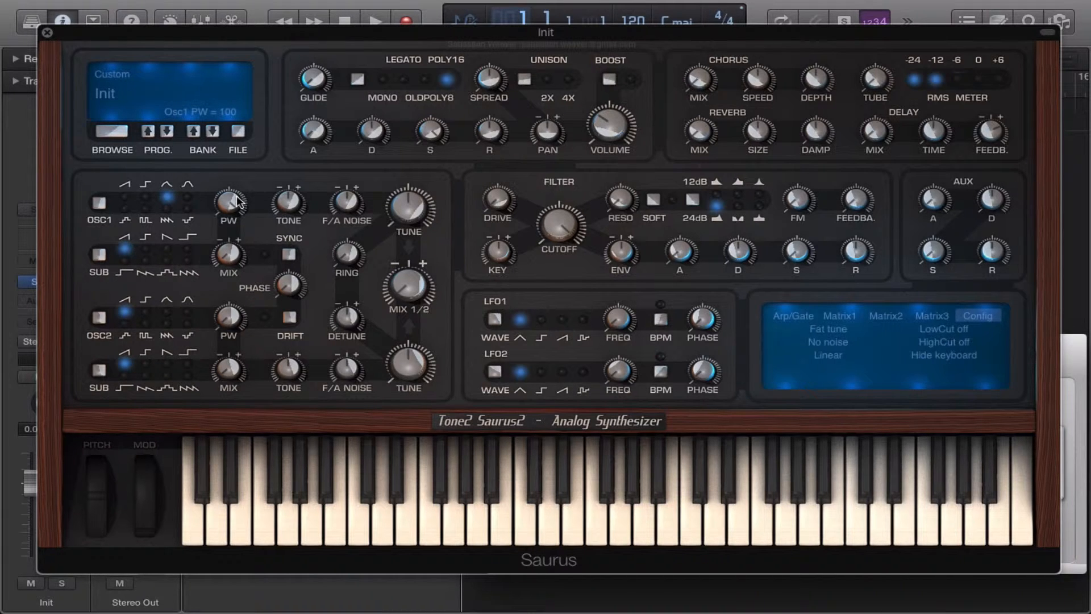
# Set oscillator 1 to the sine waveform and lower its pulse width to 0.
pyautogui.click(187, 198)
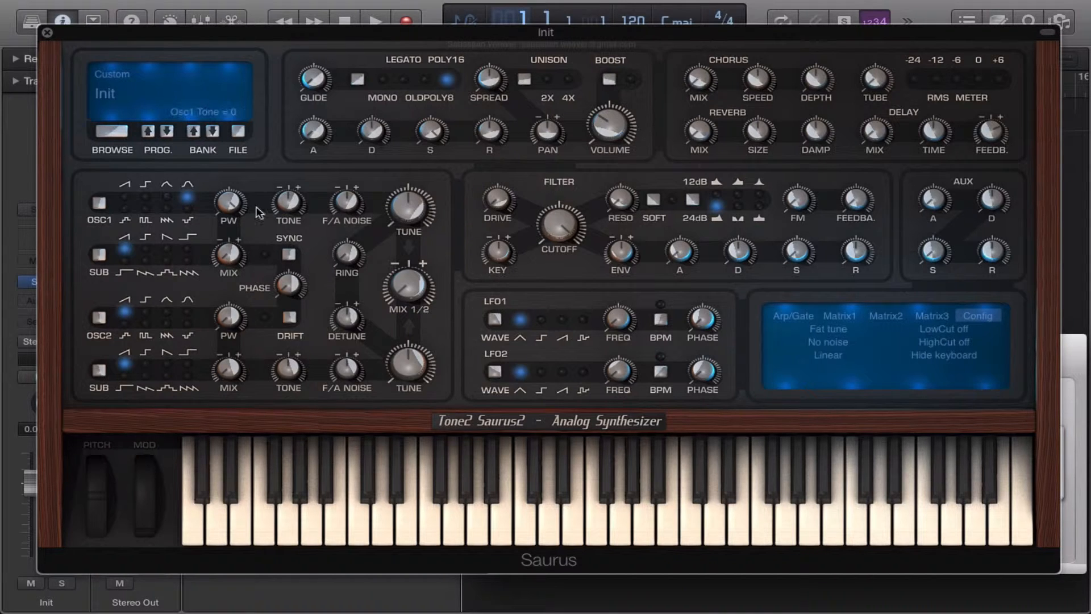
pyautogui.moveTo(226, 201)
pyautogui.moveTo(225, 197); pyautogui.dragTo(183, 442)
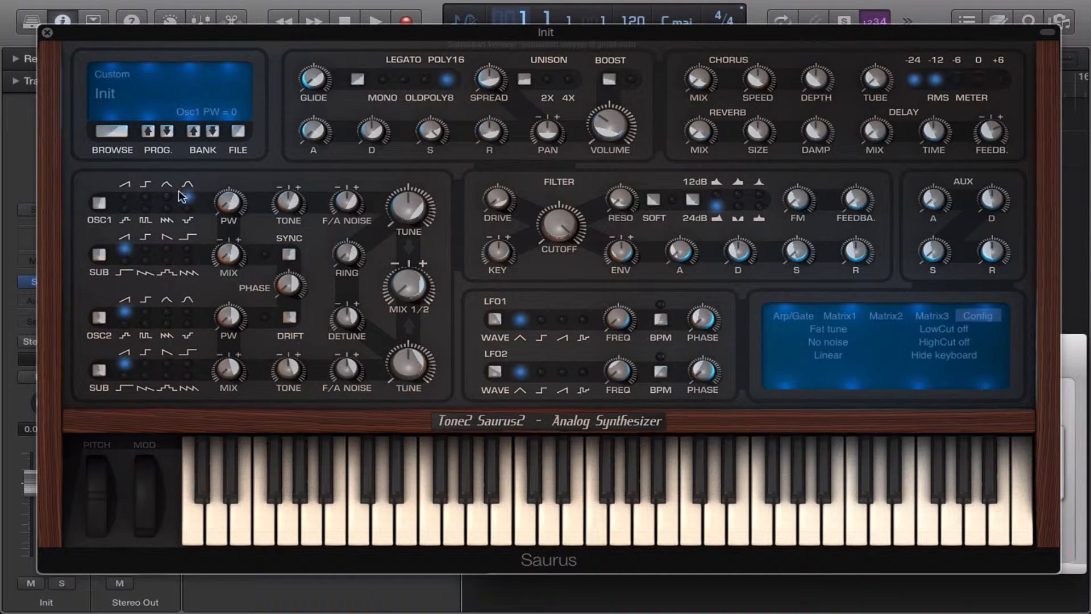
# Lower oscillator 1's tone to about -92, raise it again, and adjust the oscillator's F/A noise slightly.
pyautogui.moveTo(292, 136); pyautogui.dragTo(258, 247)
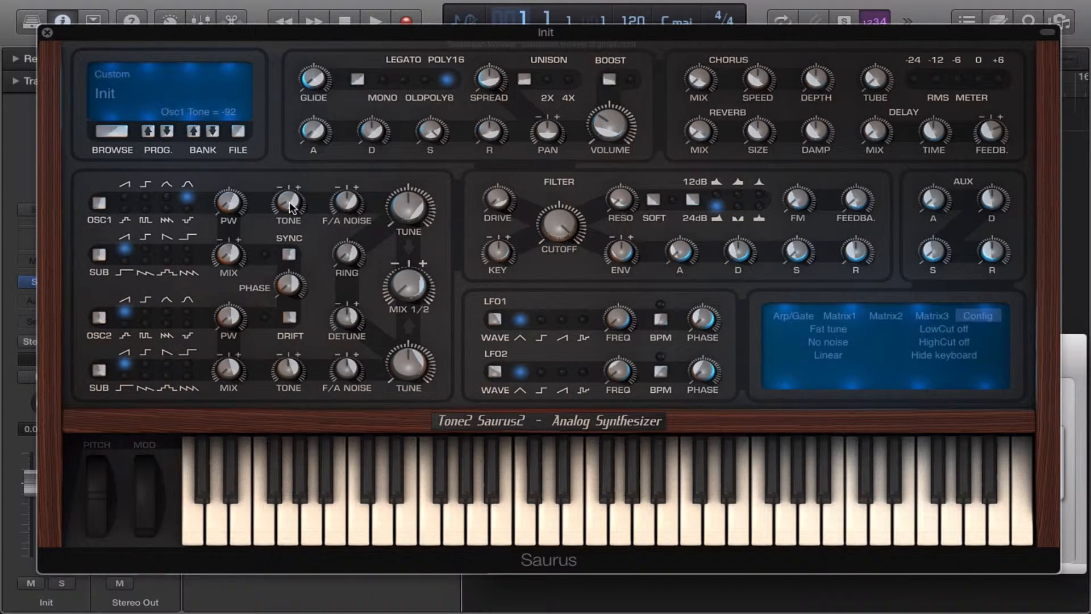
pyautogui.moveTo(289, 201); pyautogui.dragTo(289, 172)
pyautogui.moveTo(351, 204)
pyautogui.mouseDown()
pyautogui.moveTo(353, 167)
pyautogui.moveTo(349, 204)
pyautogui.mouseUp()
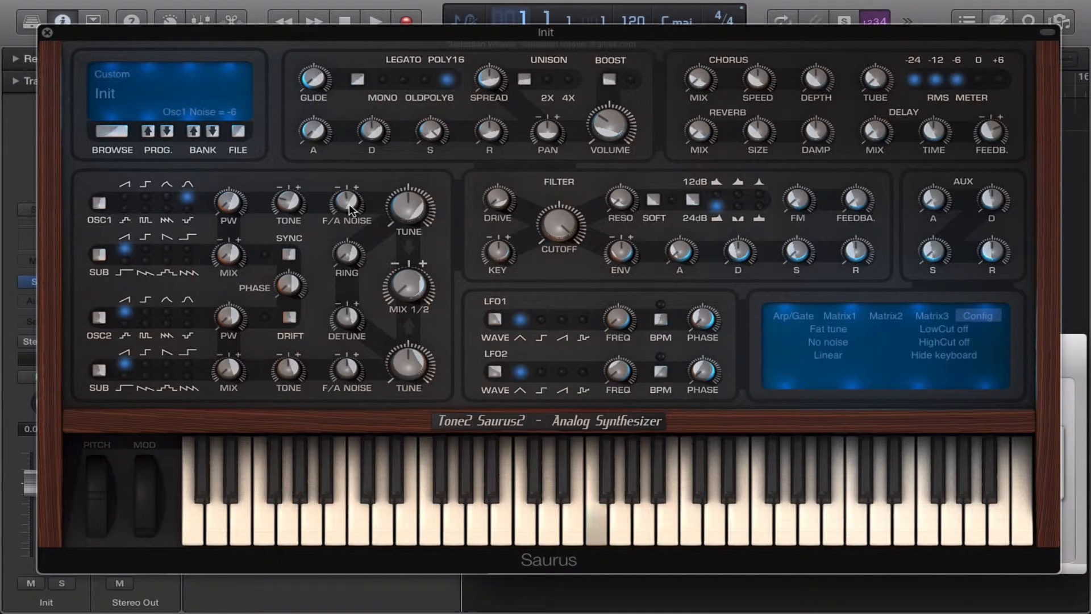
# Step oscillator 1 through its second row of waveforms, from DoubleSquare through Vocaloid to DoublePulse.
pyautogui.click(126, 208)
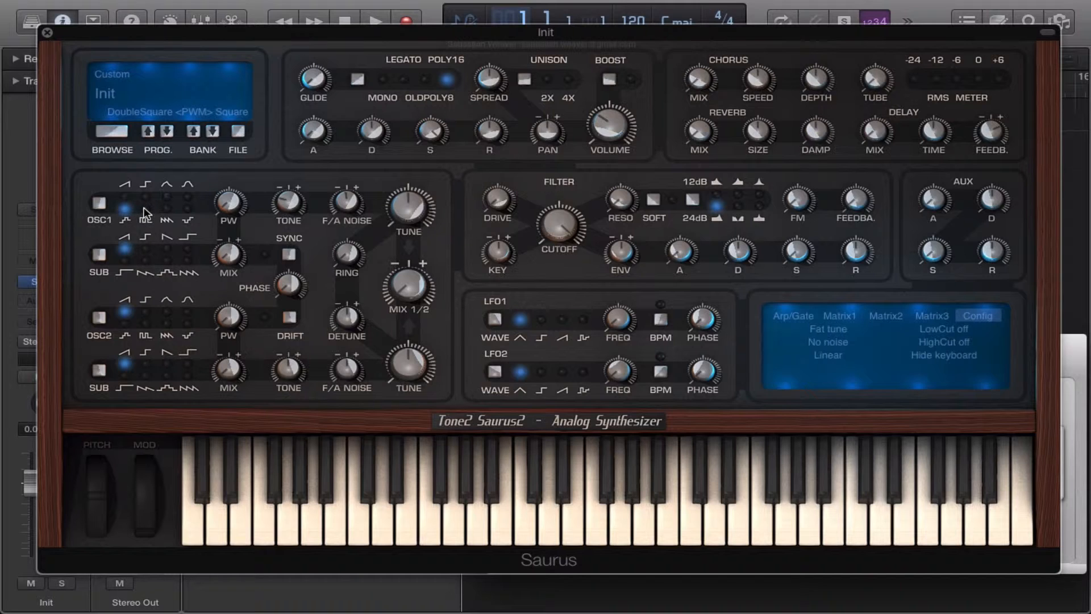
pyautogui.click(146, 209)
pyautogui.click(167, 210)
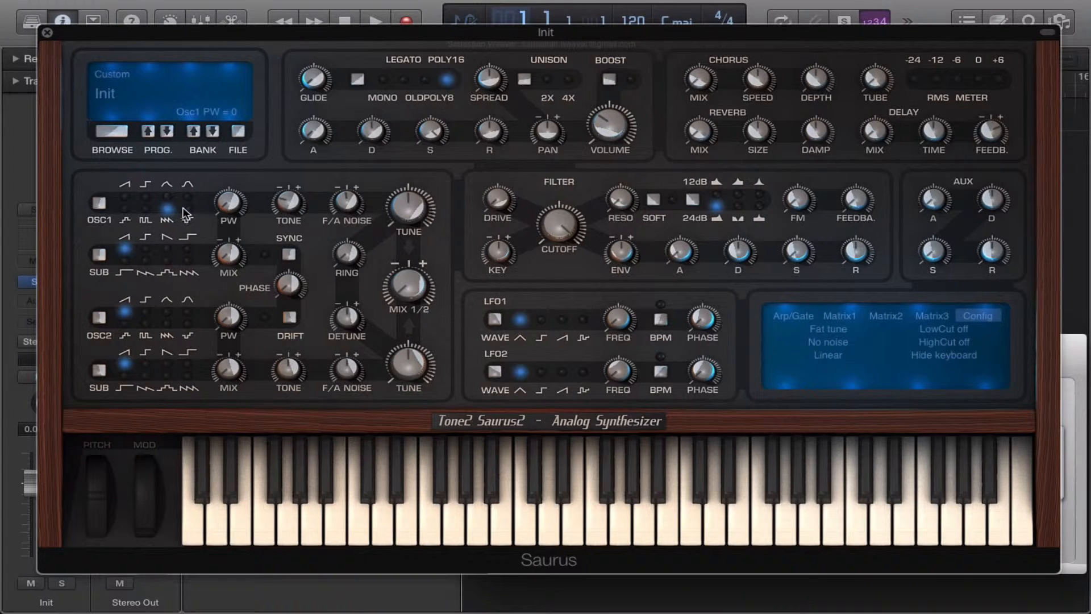
pyautogui.click(187, 210)
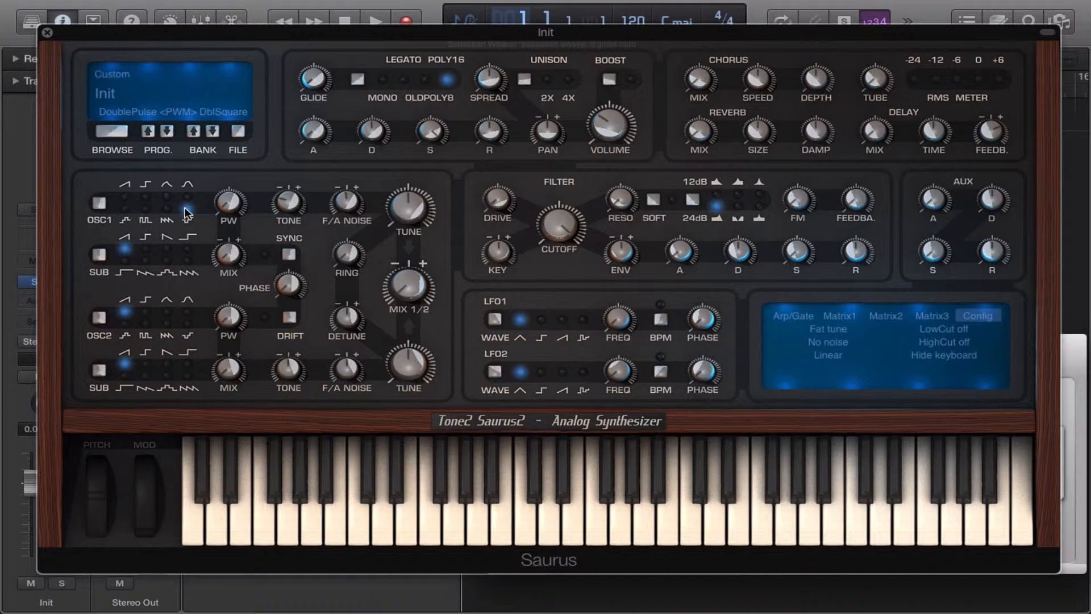
# Set oscillator 1 to the saw waveform and cycle the unison mode on from 2X.
pyautogui.click(125, 199)
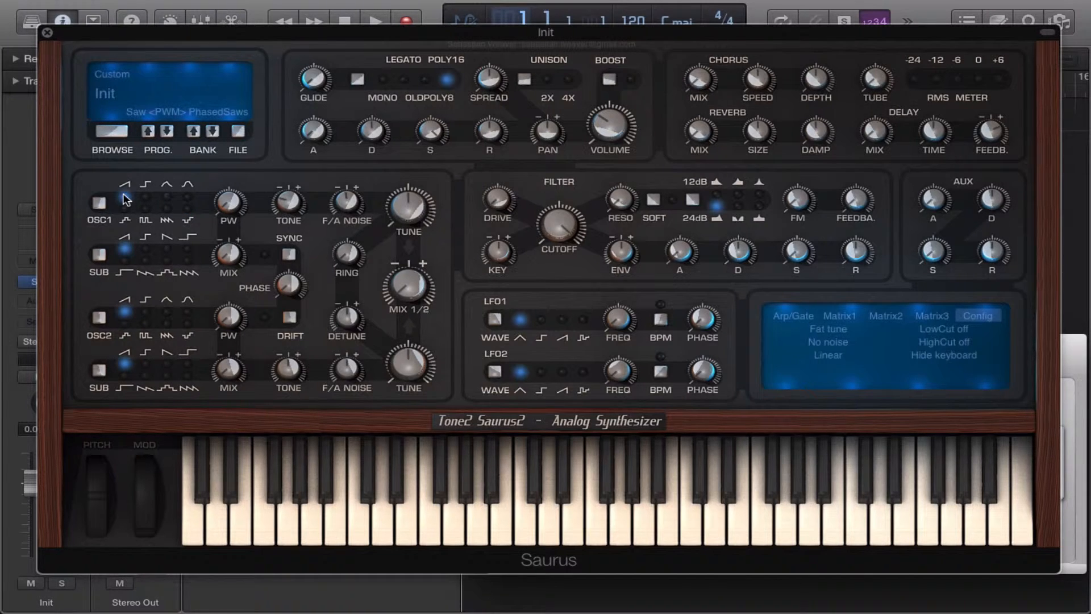
pyautogui.click(524, 80)
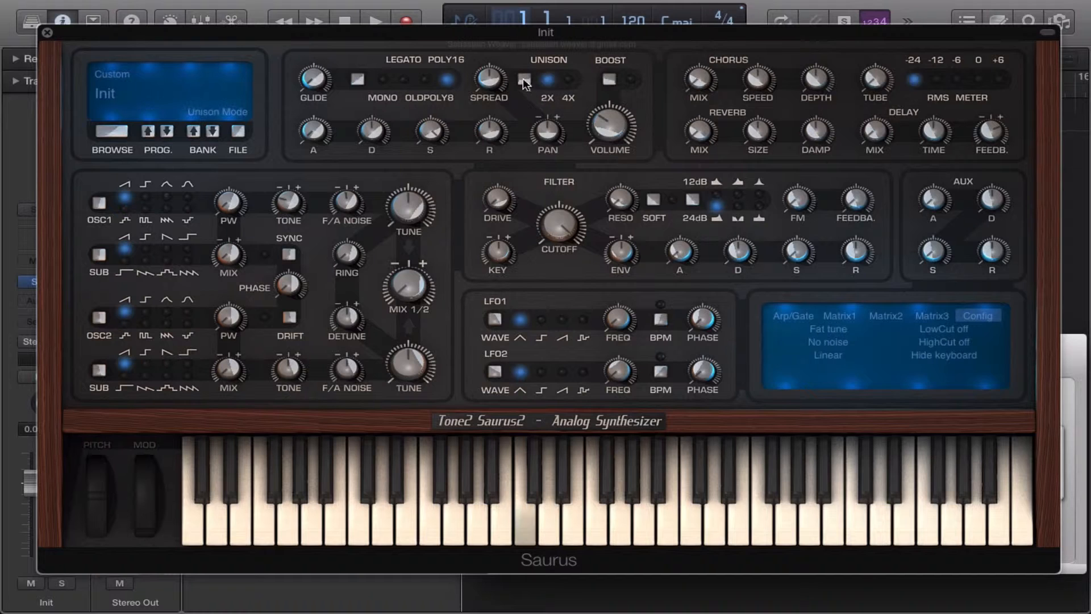
pyautogui.click(529, 80)
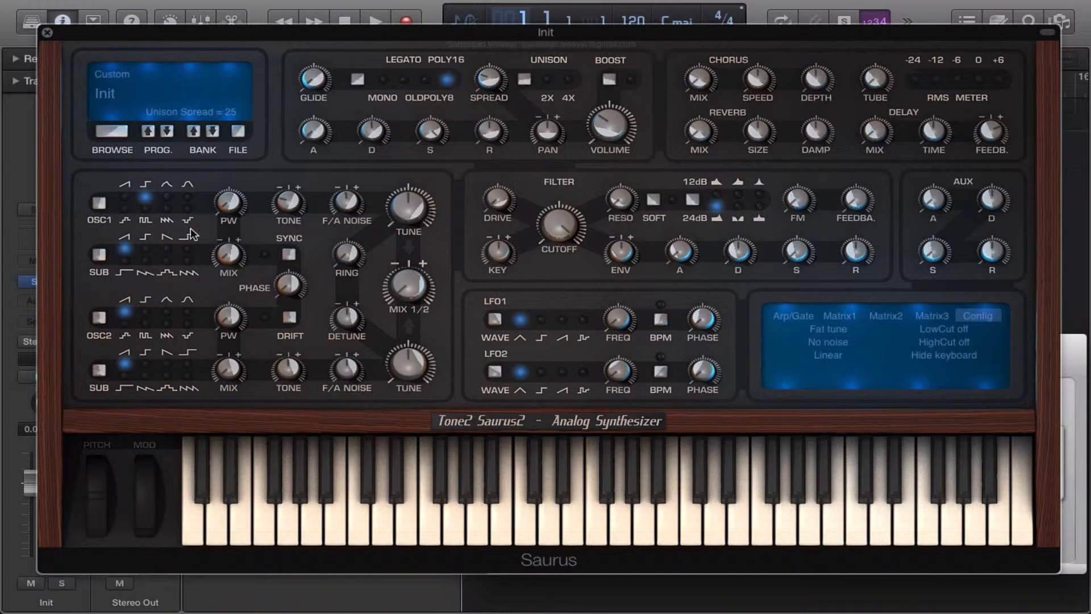
# Tune oscillator 1 down to -1 octave and back up, and raise its pulse width.
pyautogui.moveTo(398, 202); pyautogui.dragTo(411, 209)
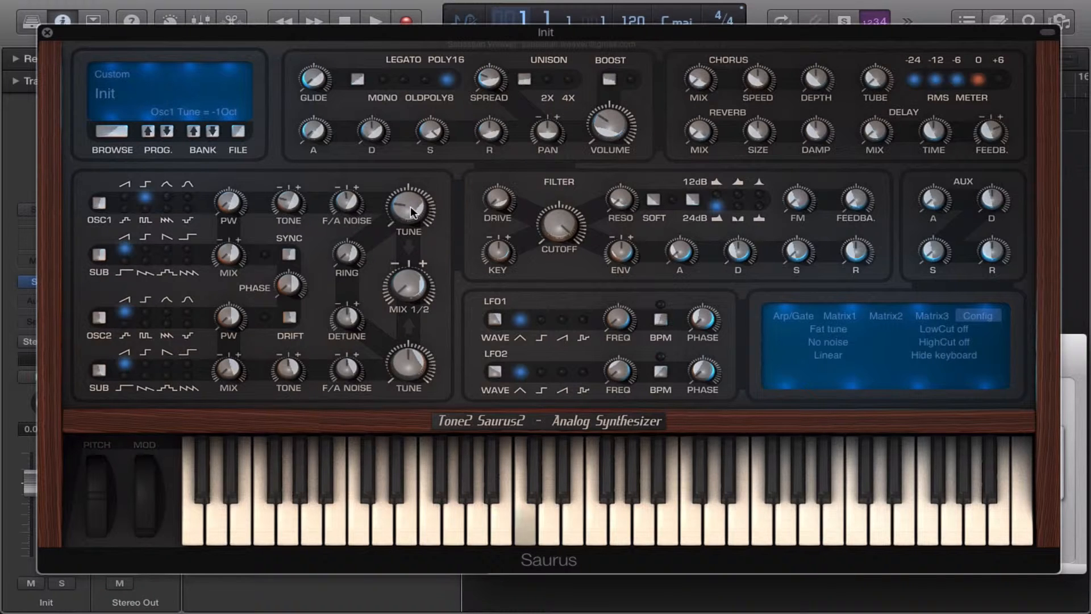
pyautogui.moveTo(410, 206); pyautogui.dragTo(421, 155)
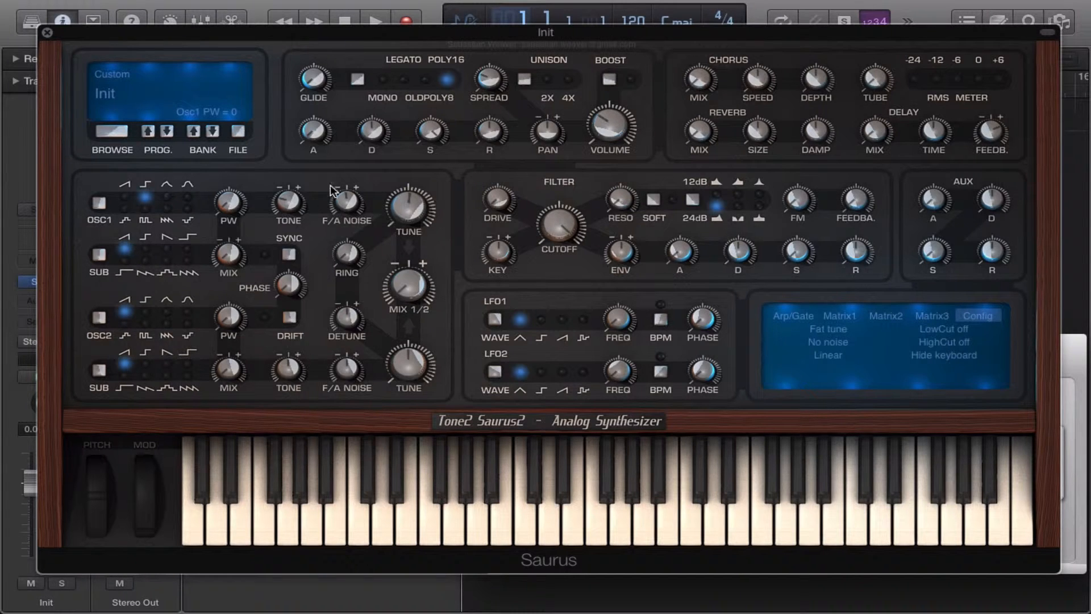
pyautogui.moveTo(235, 205); pyautogui.dragTo(248, 136)
pyautogui.moveTo(227, 202); pyautogui.dragTo(232, 140)
# Switch oscillator 1 from square to the triangle waveform and turn its pulse width all the way down.
pyautogui.click(167, 196)
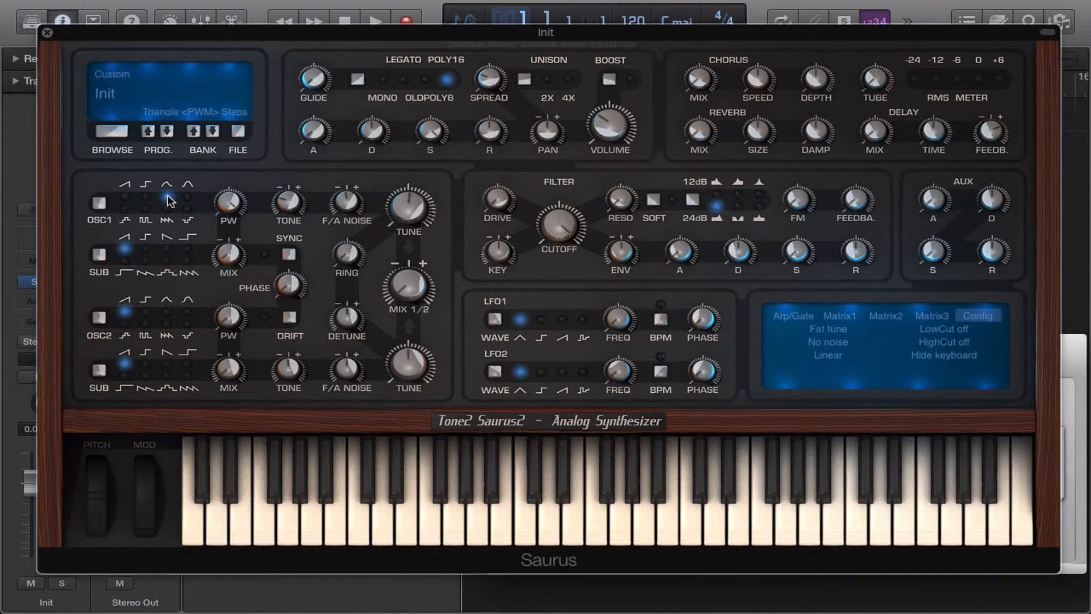
pyautogui.moveTo(229, 197)
pyautogui.moveTo(229, 198); pyautogui.dragTo(200, 404)
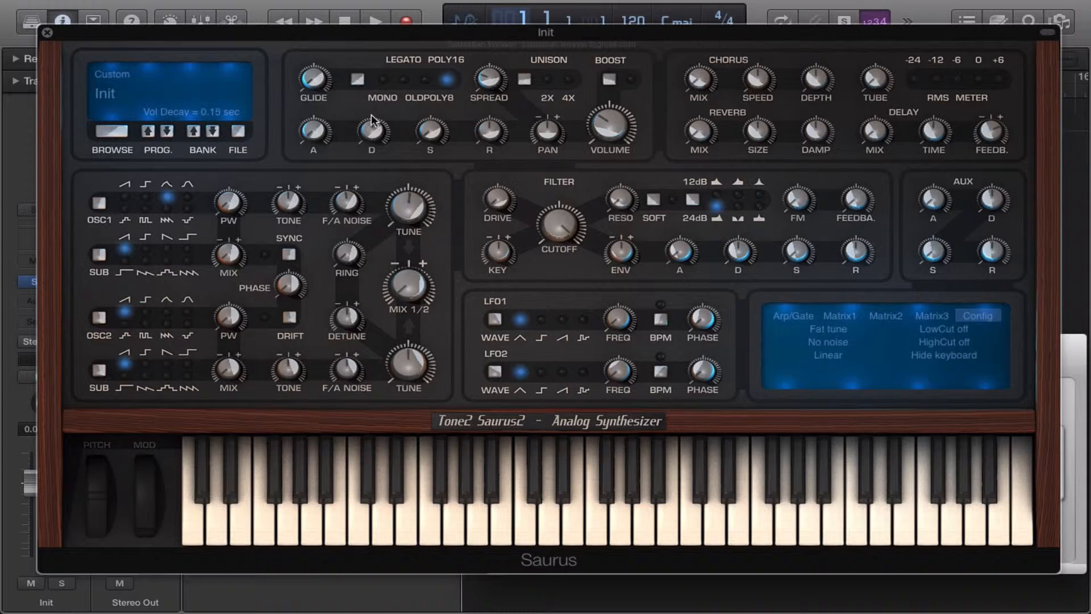
# Raise the decay and release of the volume envelope.
pyautogui.moveTo(370, 115); pyautogui.dragTo(372, 97)
pyautogui.moveTo(496, 130); pyautogui.dragTo(496, 108)
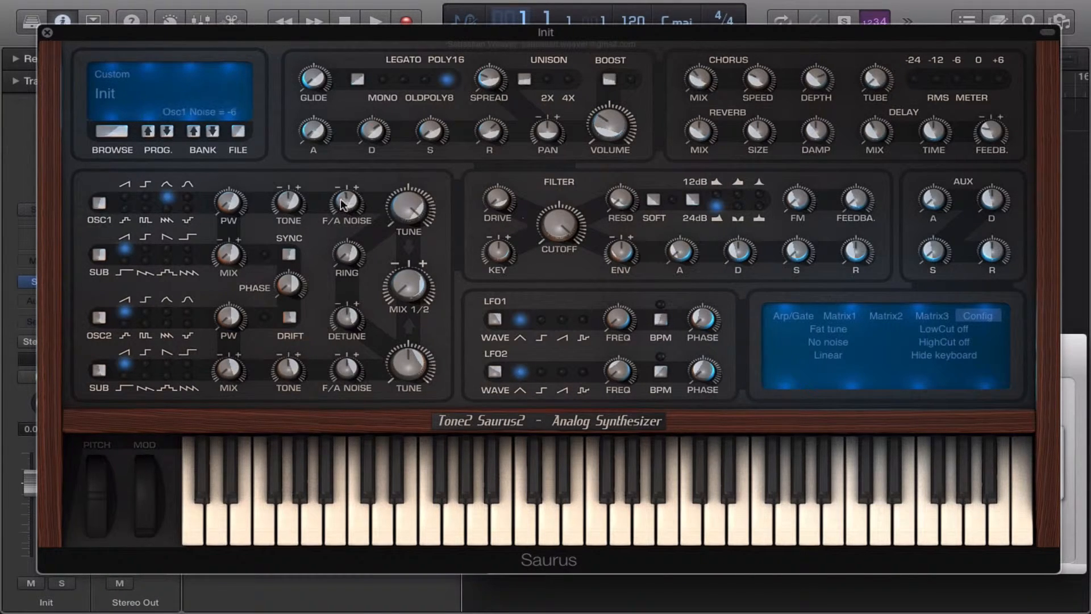
# Set oscillator 1 to the Sinoid waveform and lower the mix of its sub oscillator.
pyautogui.click(187, 197)
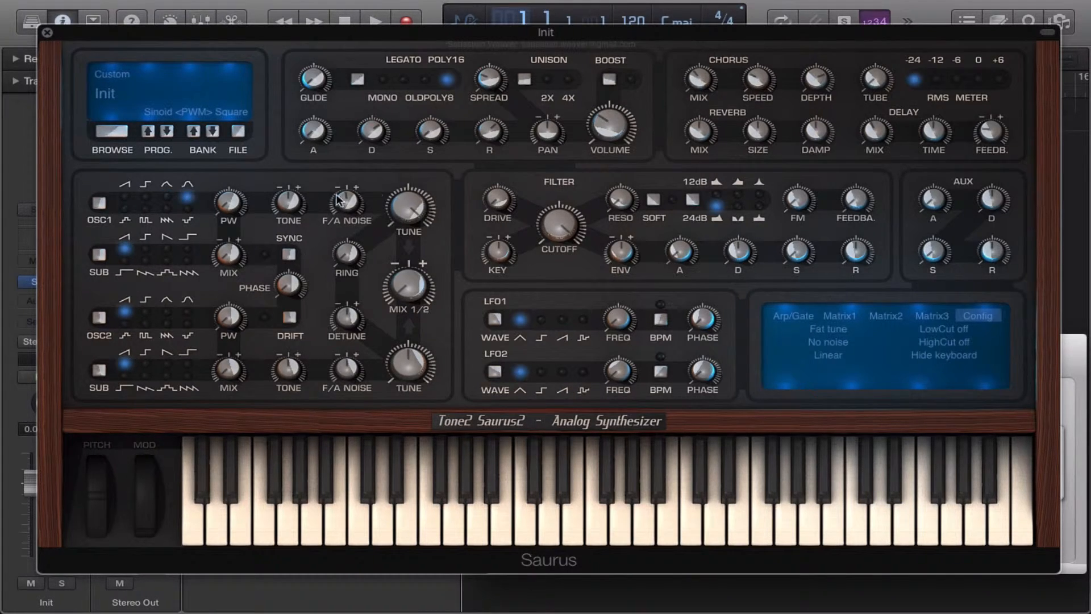
pyautogui.moveTo(234, 206)
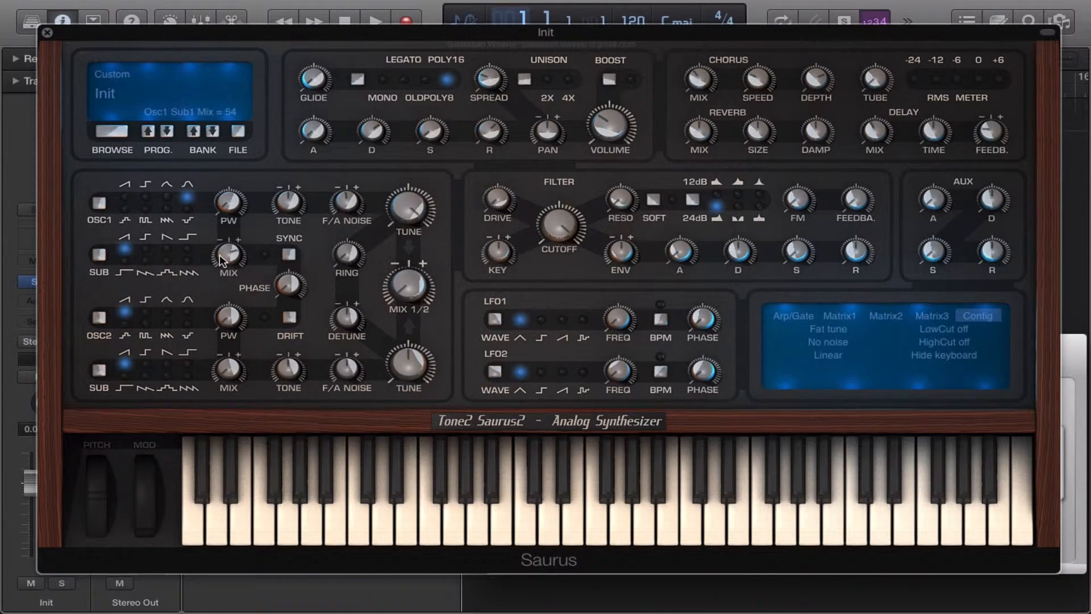
pyautogui.moveTo(220, 250); pyautogui.dragTo(194, 262)
# Raise oscillator 1's F/A noise and lower the Mix 1/2 balance.
pyautogui.moveTo(353, 205); pyautogui.dragTo(355, 181)
pyautogui.moveTo(413, 290); pyautogui.dragTo(407, 354)
pyautogui.click(401, 376)
pyautogui.click(280, 379)
# Cycle through oscillator 1's sub waveforms, including Square 2Oct lower, and finish on the third waveform of the second row.
pyautogui.click(103, 256)
pyautogui.click(103, 256)
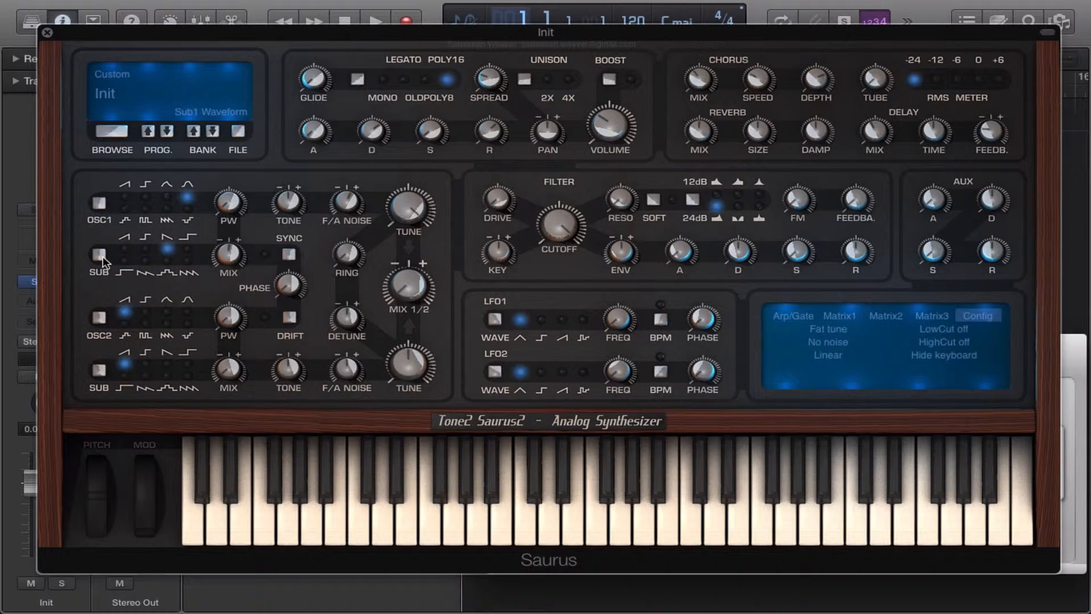
pyautogui.click(103, 257)
pyautogui.click(188, 251)
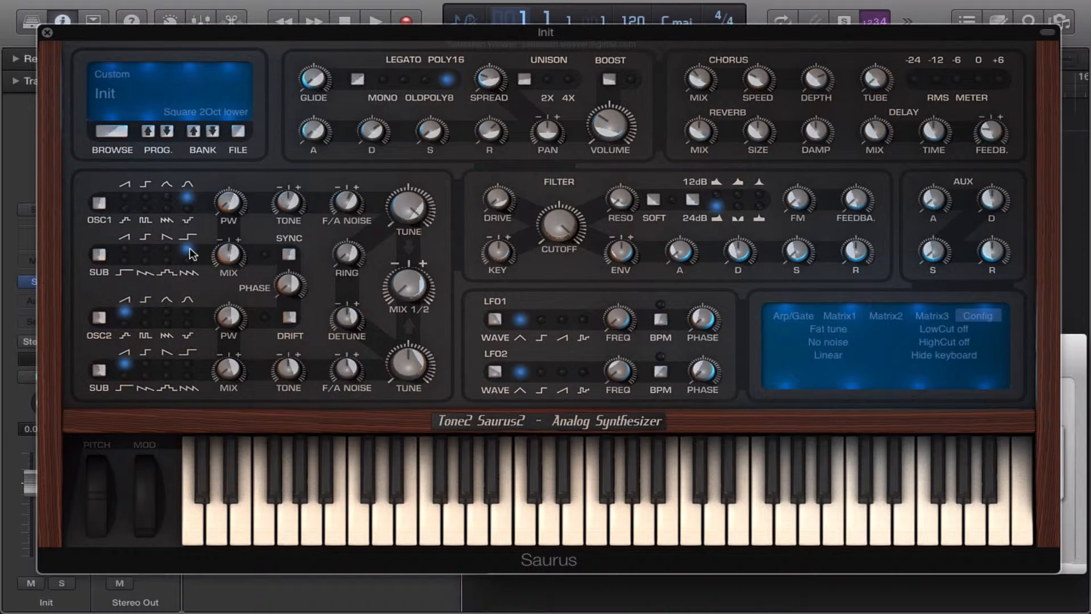
pyautogui.click(100, 257)
pyautogui.click(124, 259)
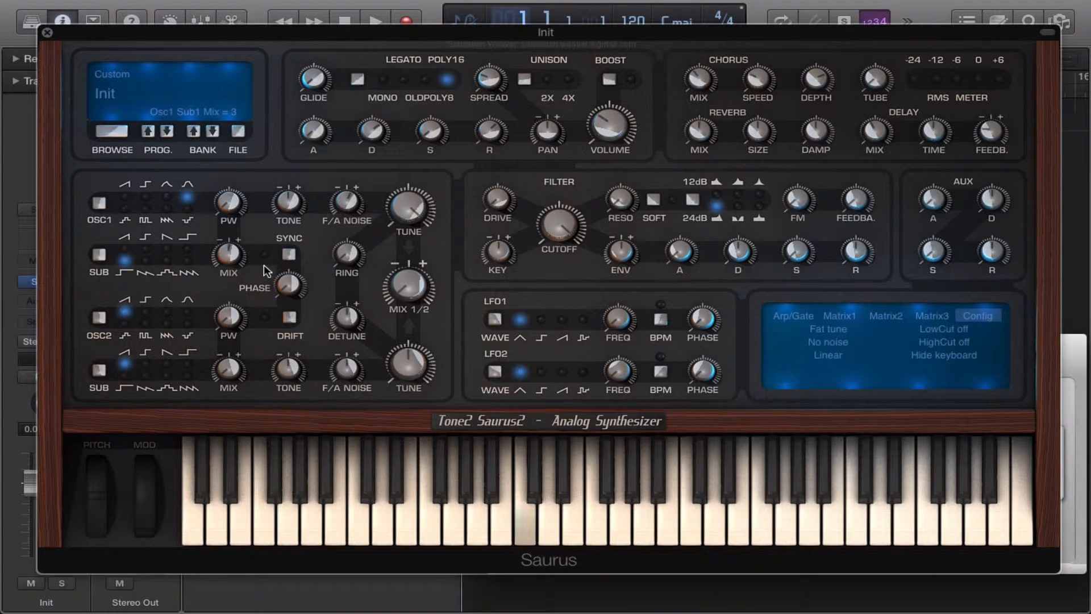
pyautogui.click(169, 261)
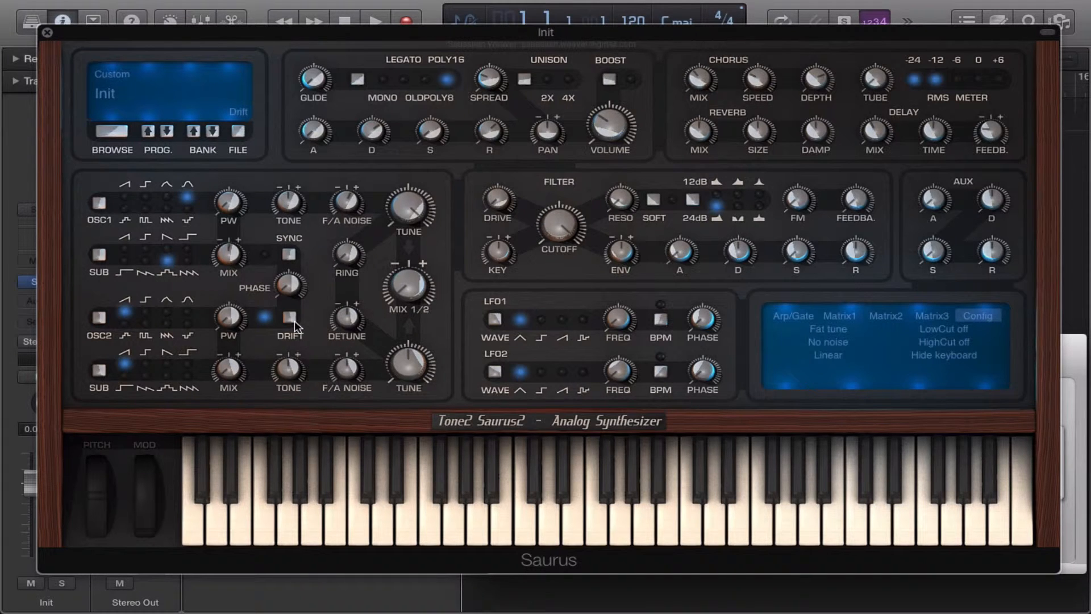
# Raise the Mix 1/2 balance to bring in oscillator 2.
pyautogui.moveTo(415, 287)
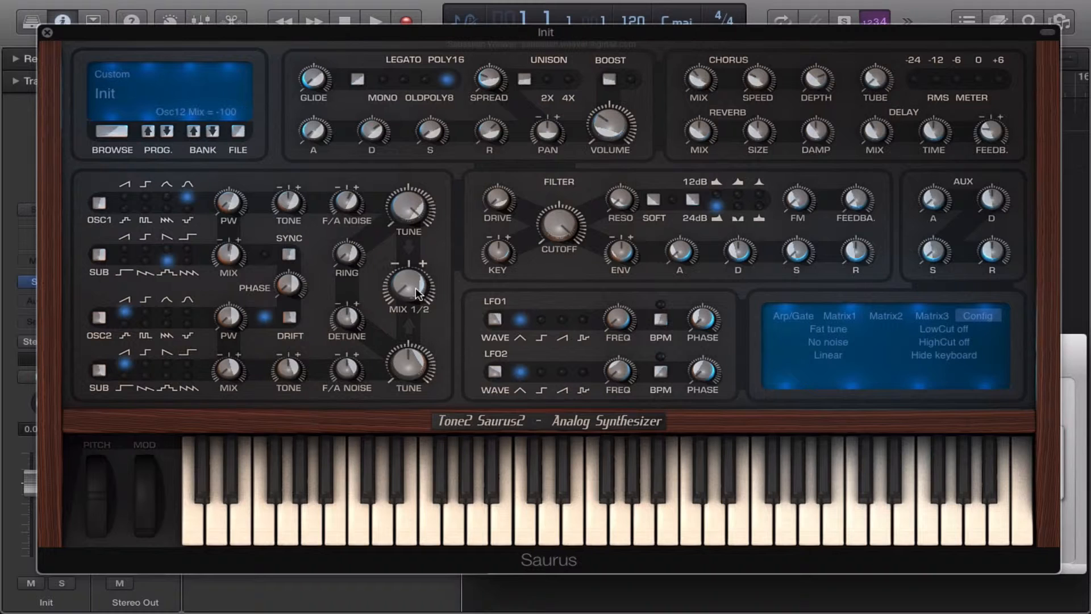
pyautogui.moveTo(415, 288); pyautogui.dragTo(424, 235)
pyautogui.moveTo(418, 283); pyautogui.dragTo(422, 265)
# Raise oscillator 2's pulse width and set its waveform to triangle.
pyautogui.moveTo(228, 316)
pyautogui.moveTo(229, 324); pyautogui.dragTo(239, 270)
pyautogui.click(103, 315)
pyautogui.click(103, 315)
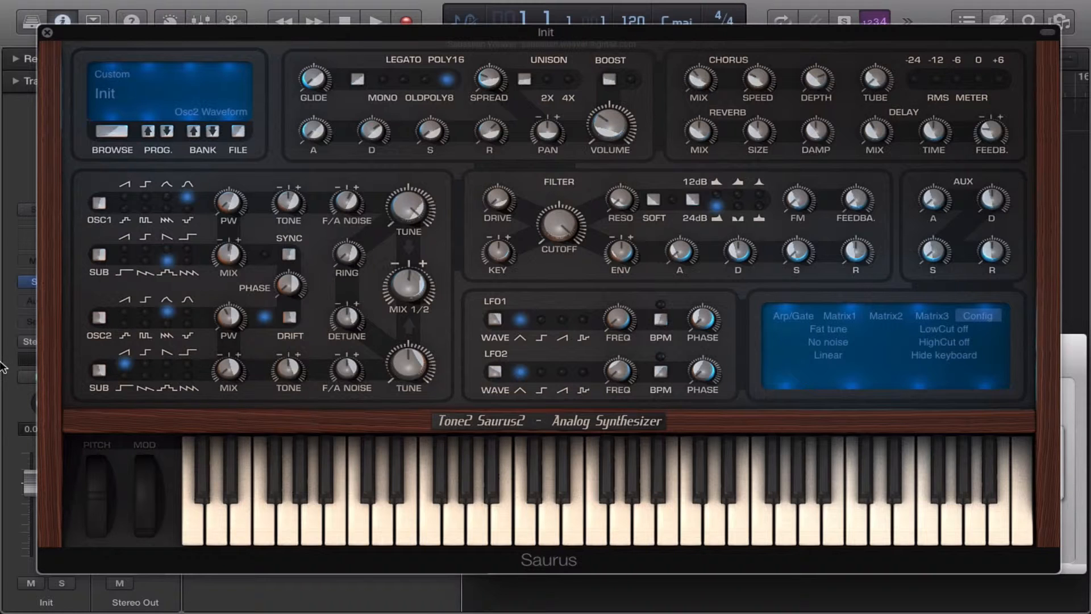
# Set oscillator 2's sub oscillator to its third waveform and raise its sub mix.
pyautogui.click(99, 371)
pyautogui.click(99, 371)
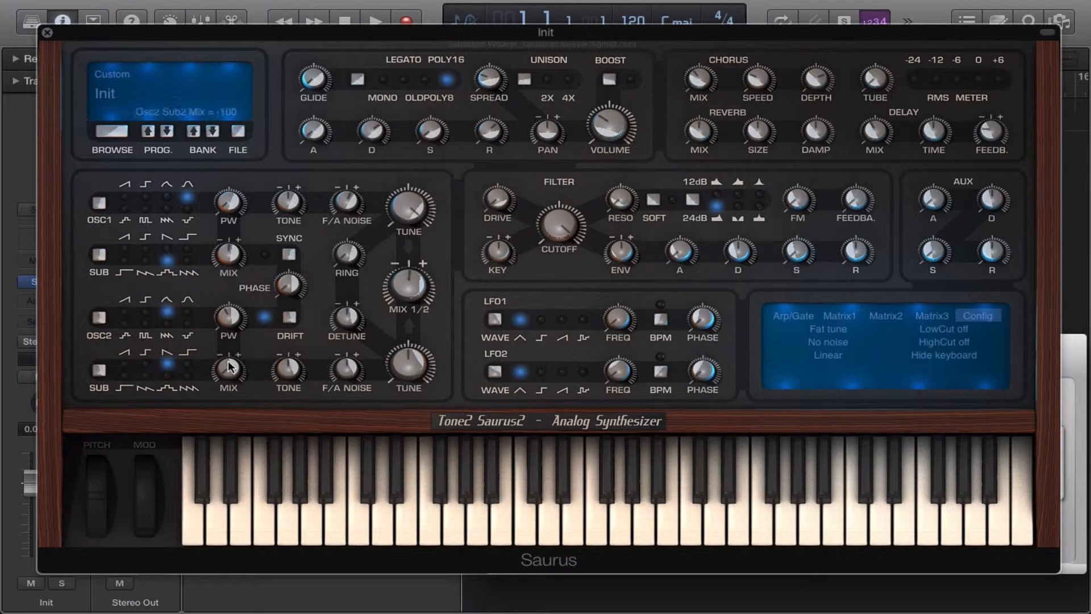
pyautogui.moveTo(227, 362); pyautogui.dragTo(228, 338)
# Initialise the synthesizer with a digital patch and set oscillator 1 to the Vocaloid waveform.
pyautogui.click(239, 132)
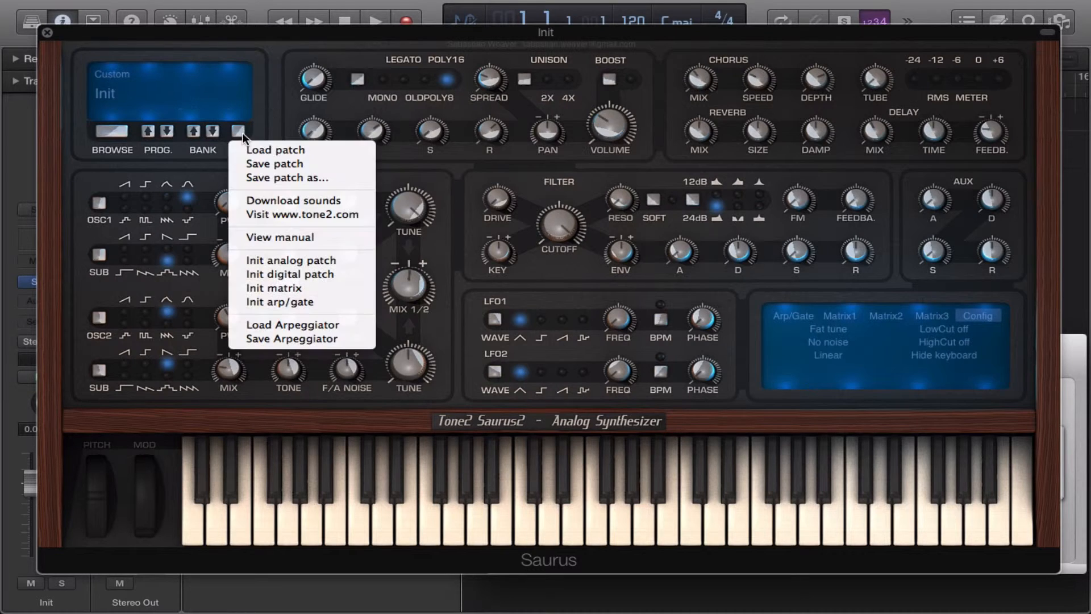
pyautogui.click(300, 275)
pyautogui.click(146, 205)
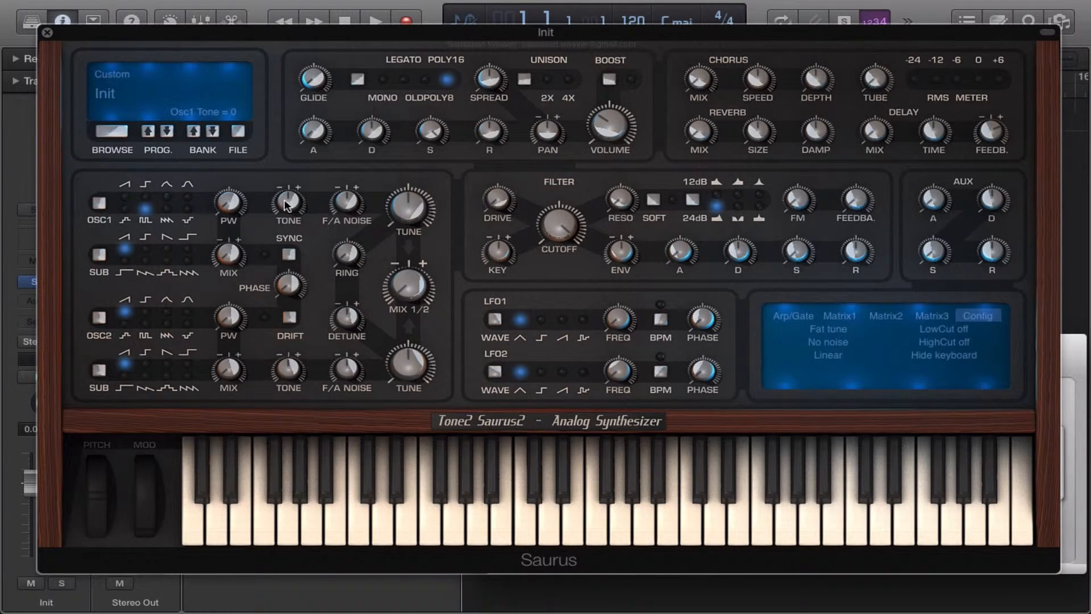
# Adjust oscillator 1's tone and pulse width, then set unison to 4X and change its spread.
pyautogui.moveTo(284, 200)
pyautogui.mouseDown()
pyautogui.moveTo(270, 279)
pyautogui.moveTo(291, 171)
pyautogui.moveTo(281, 205)
pyautogui.mouseUp()
pyautogui.moveTo(229, 200); pyautogui.dragTo(227, 171)
pyautogui.click(523, 79)
pyautogui.click(523, 79)
pyautogui.moveTo(488, 80); pyautogui.dragTo(485, 120)
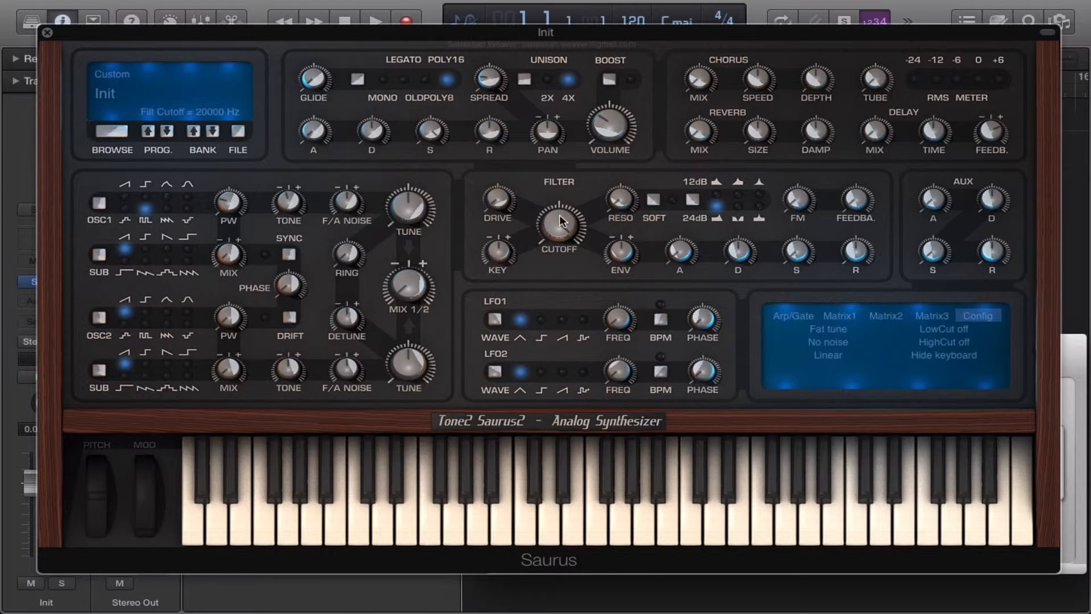
# Switch the filter to the first 12dB type and sweep its cutoff.
pyautogui.moveTo(560, 217); pyautogui.dragTo(552, 278)
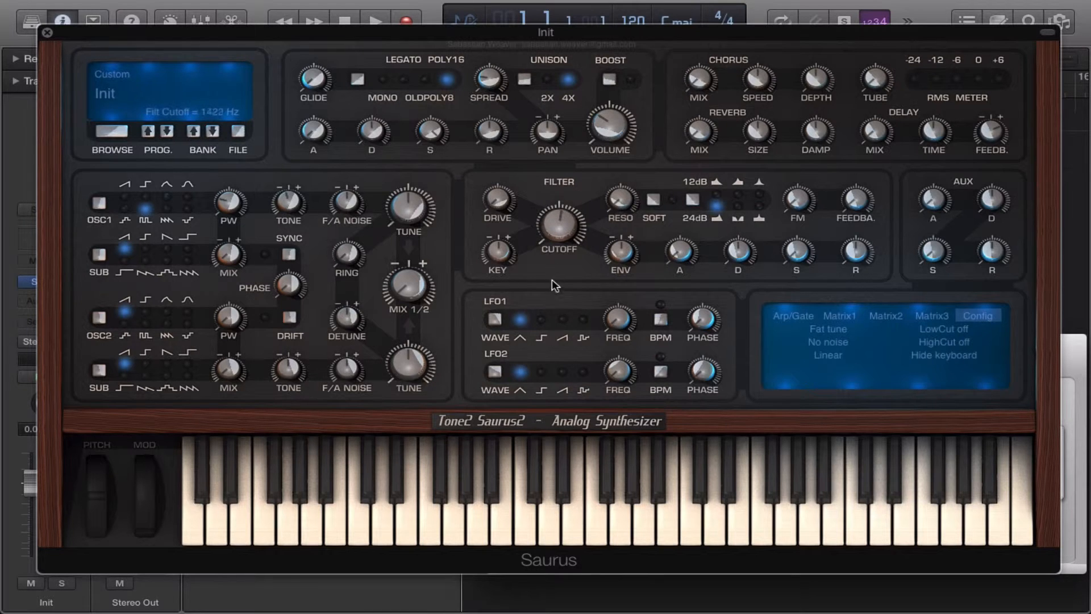
pyautogui.click(694, 199)
pyautogui.click(694, 199)
pyautogui.click(693, 199)
pyautogui.moveTo(559, 228); pyautogui.dragTo(559, 231)
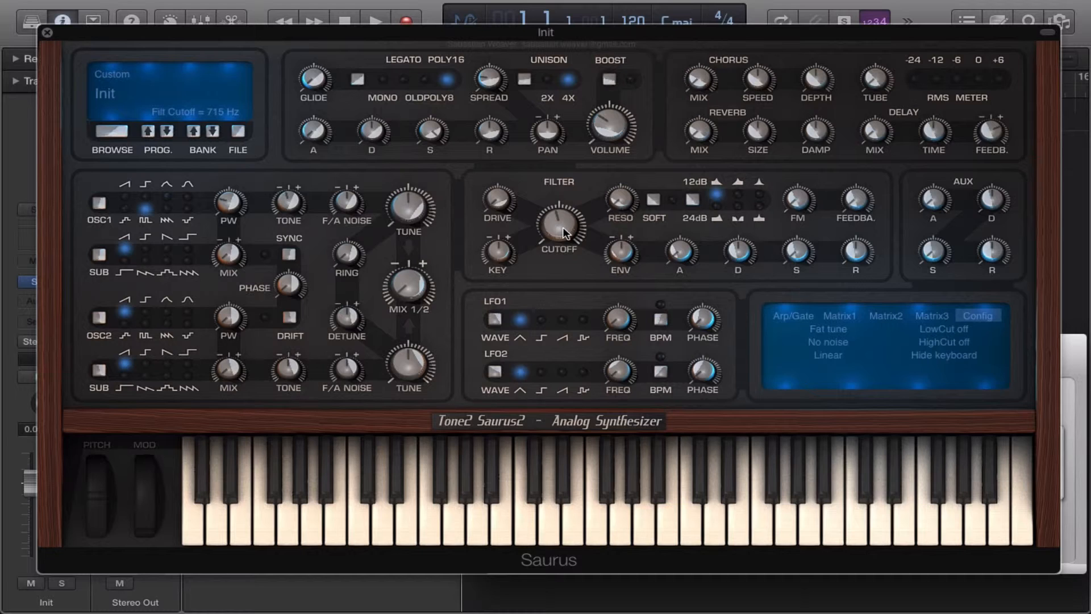
pyautogui.moveTo(563, 227); pyautogui.dragTo(562, 210)
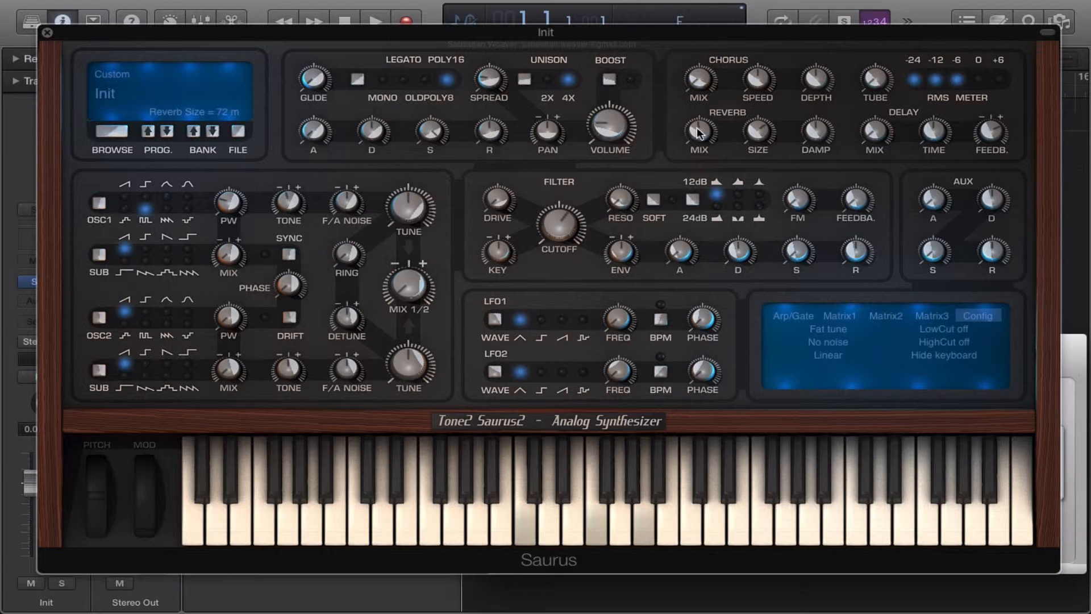
pyautogui.click(238, 131)
pyautogui.click(291, 289)
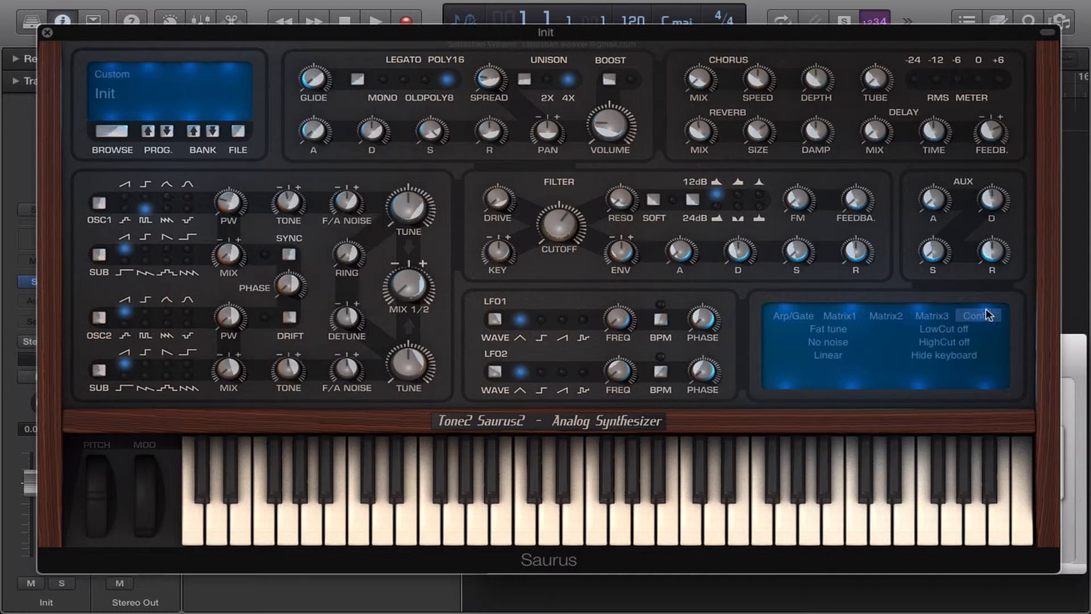
# Route Lfo1+- to Osc1 PW in the first slot of Matrix1 with a send amount of 31.
pyautogui.click(847, 314)
pyautogui.click(819, 329)
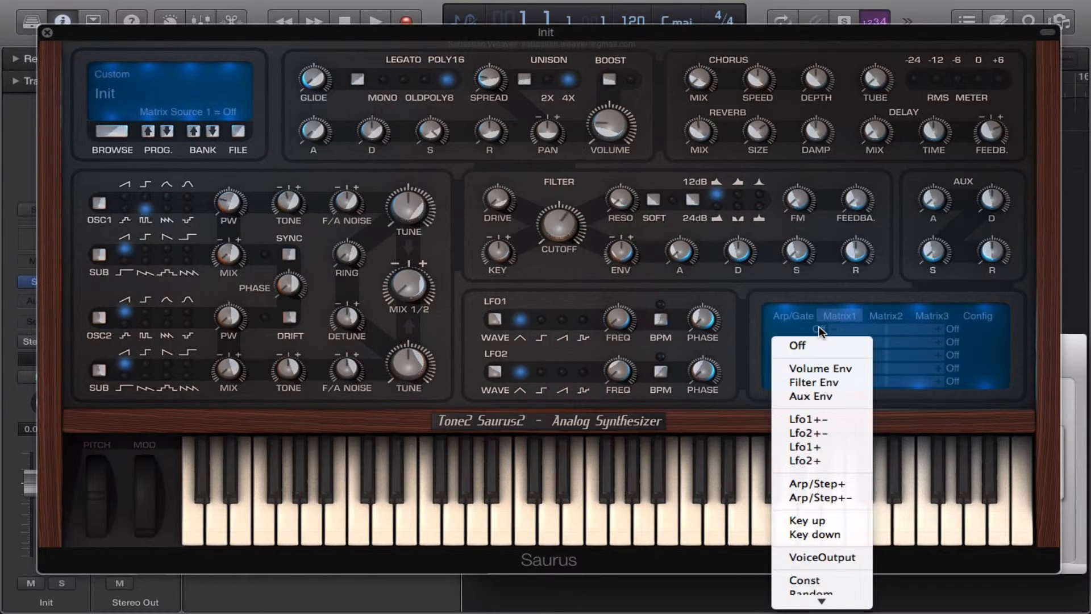
pyautogui.moveTo(821, 601)
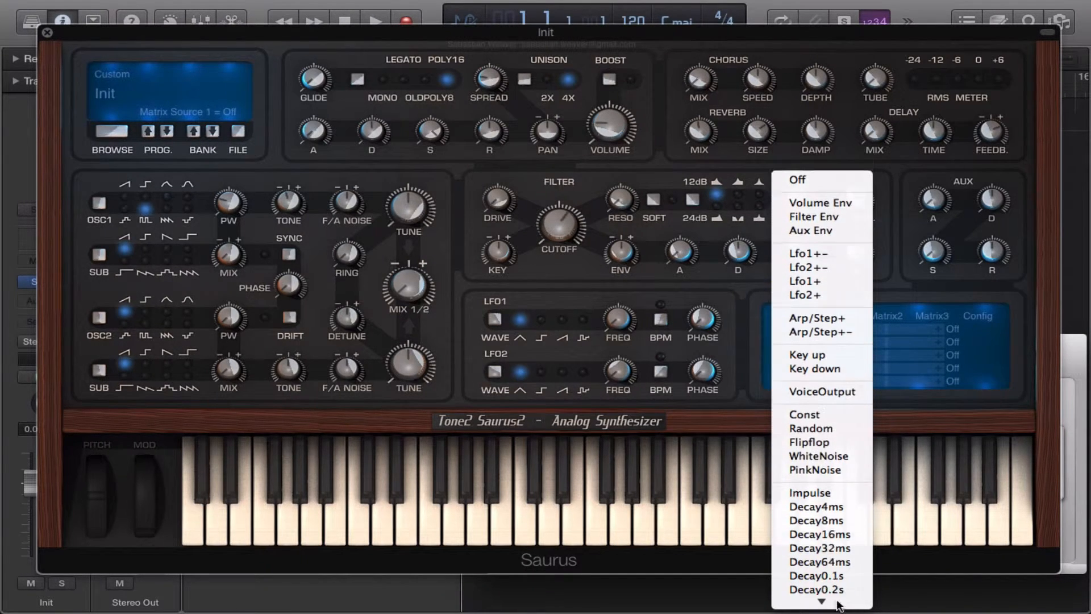
pyautogui.click(820, 255)
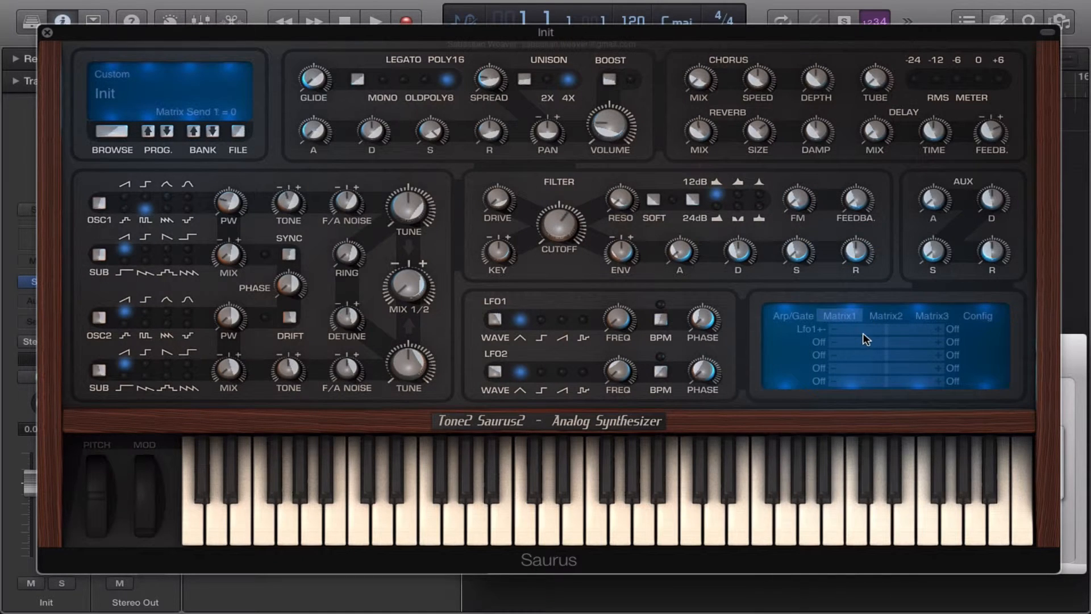
pyautogui.click(959, 330)
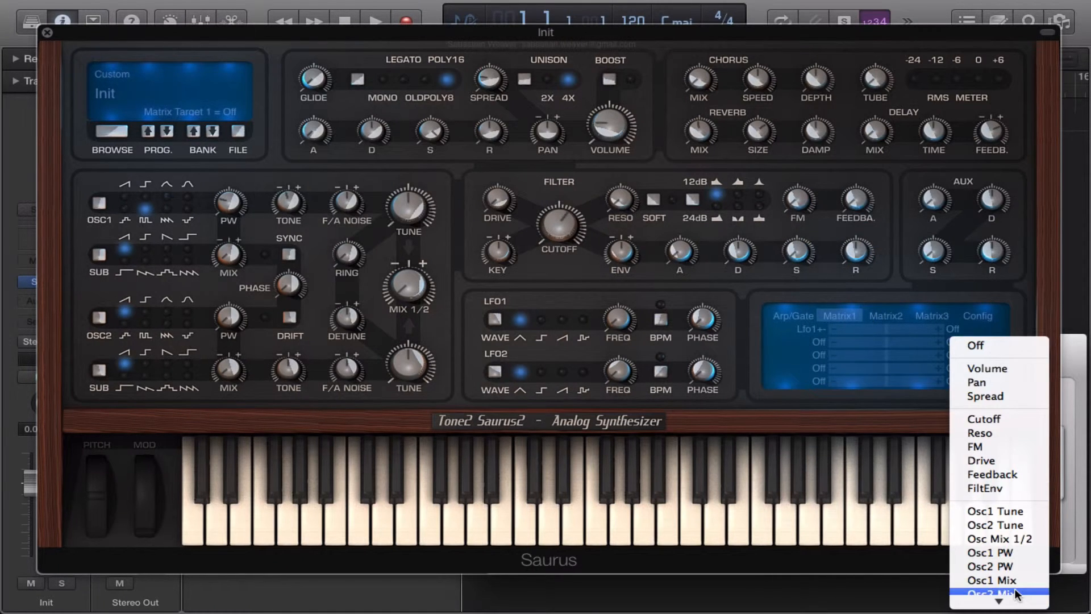
pyautogui.moveTo(1014, 591)
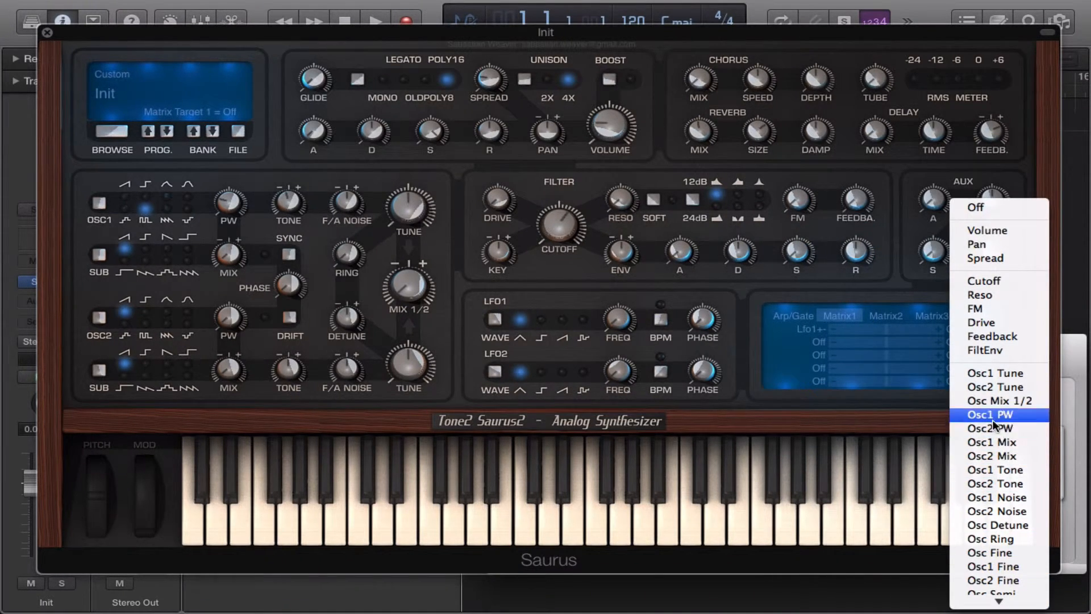
pyautogui.click(992, 417)
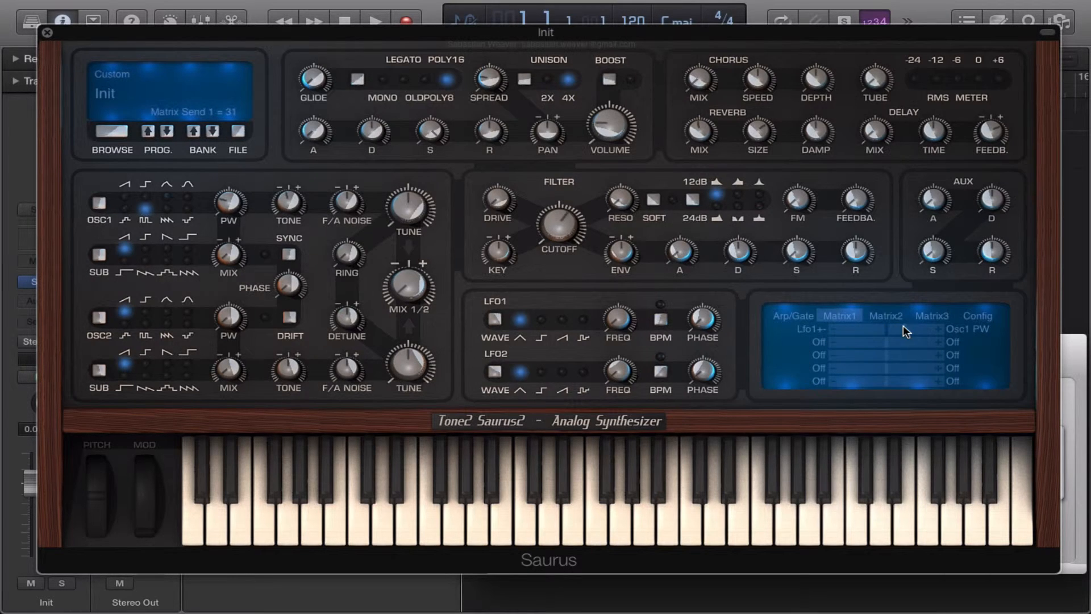
# Set LFO1's frequency to 0.25 Hz and raise the volume envelope's release.
pyautogui.moveTo(617, 324); pyautogui.dragTo(652, 335)
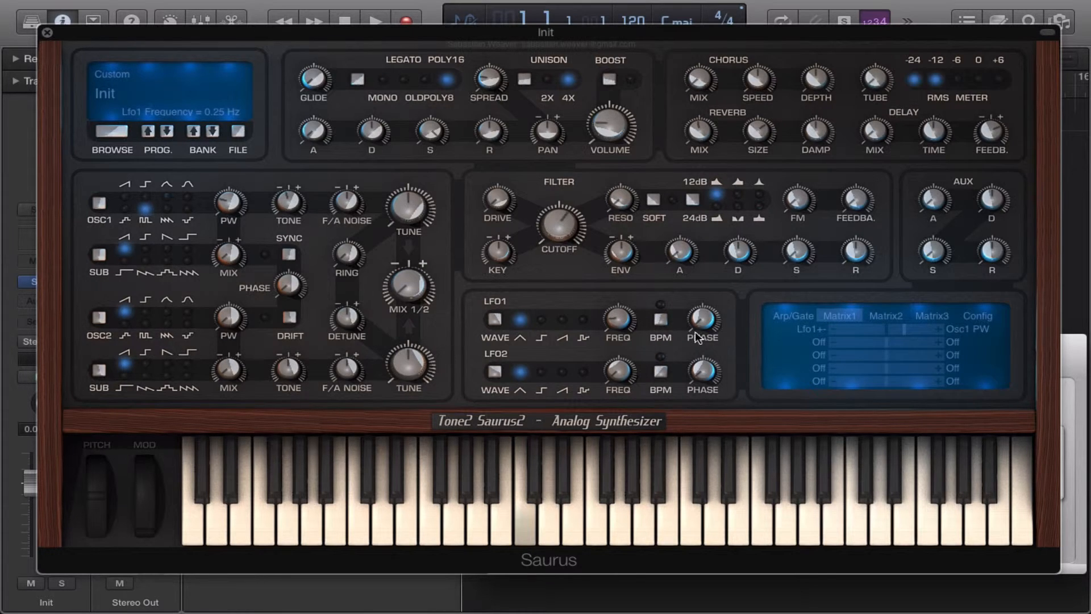
pyautogui.click(693, 315)
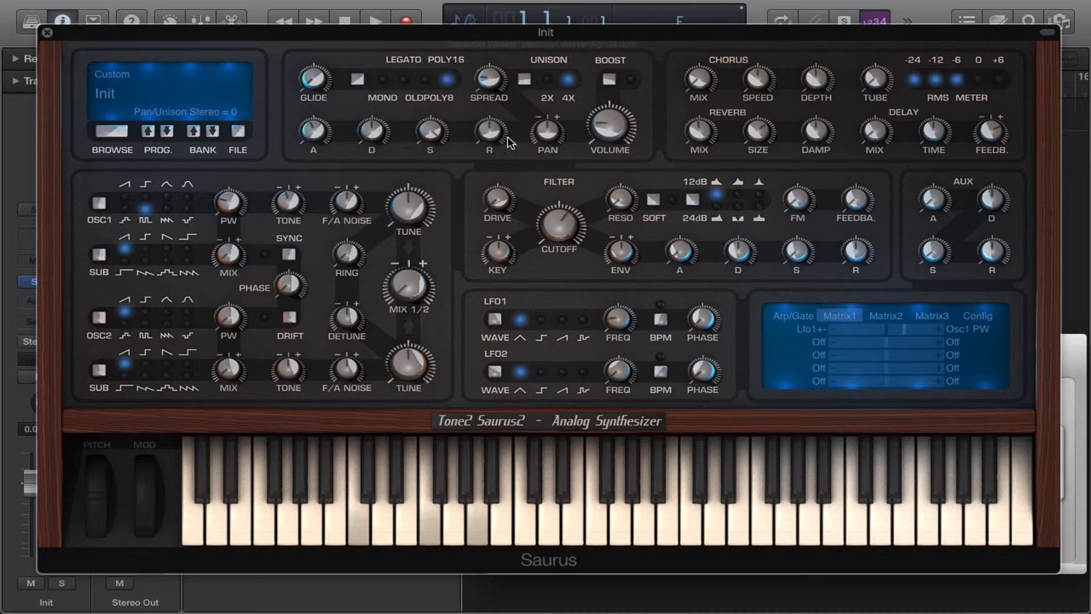
pyautogui.moveTo(492, 134); pyautogui.dragTo(498, 97)
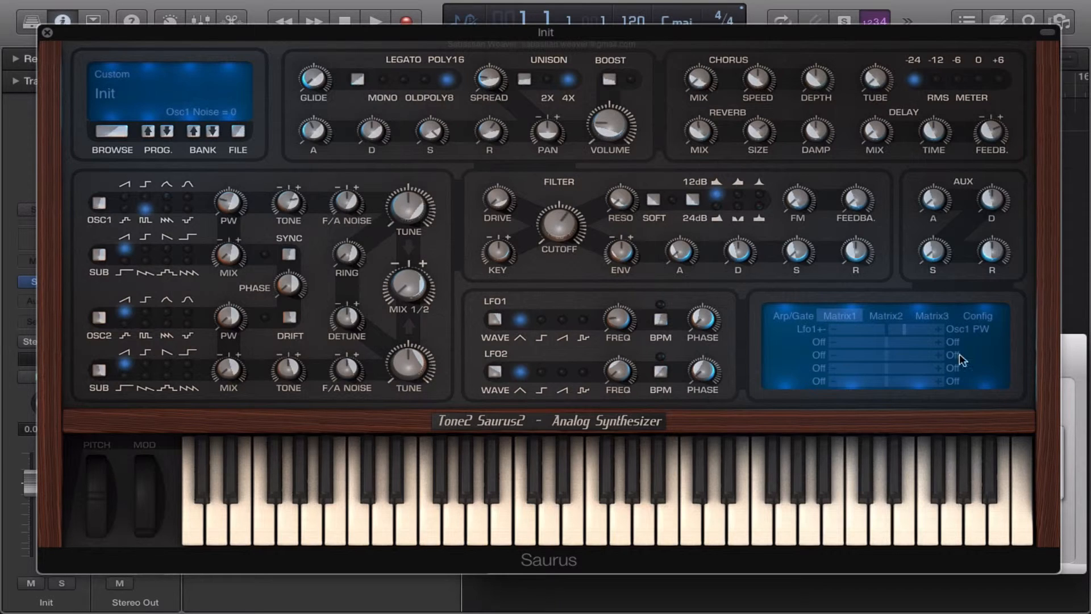
# Set the drift configuration to Light drift and enable oscillator drift.
pyautogui.click(975, 316)
pyautogui.click(821, 330)
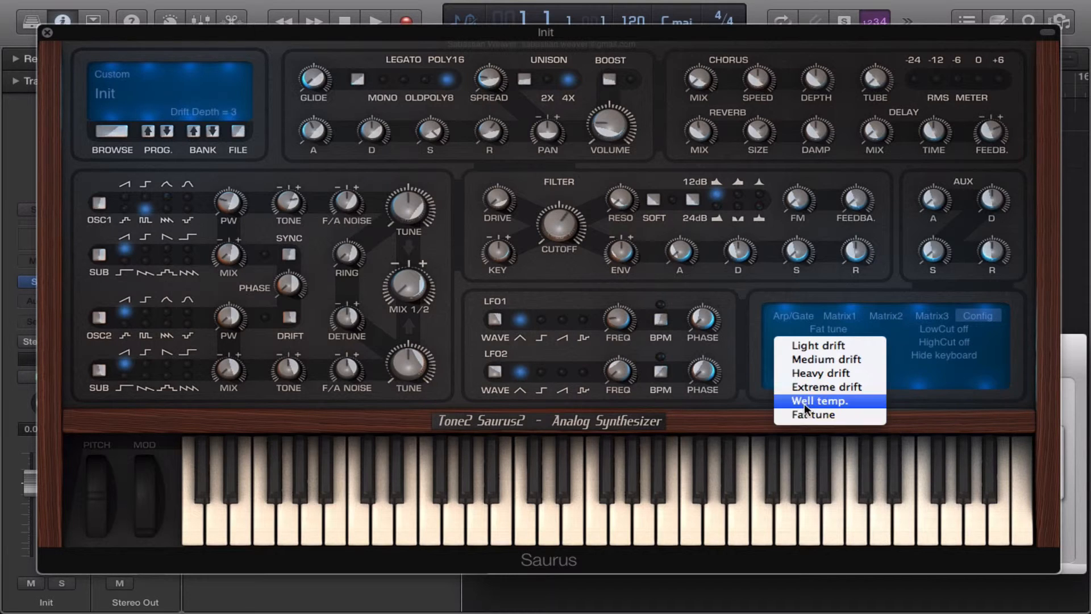
pyautogui.click(801, 346)
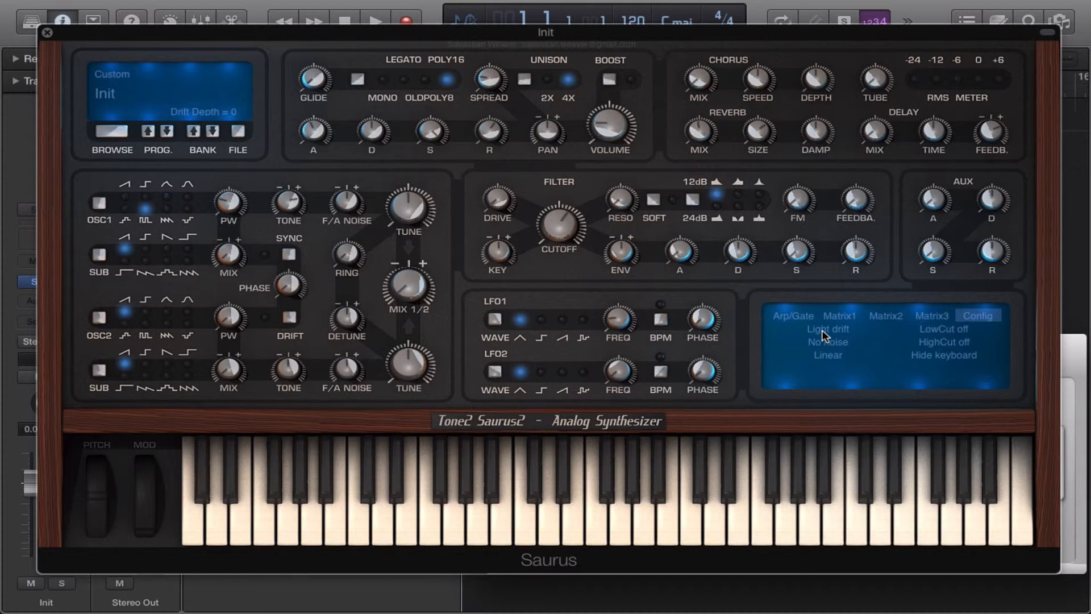
pyautogui.click(287, 317)
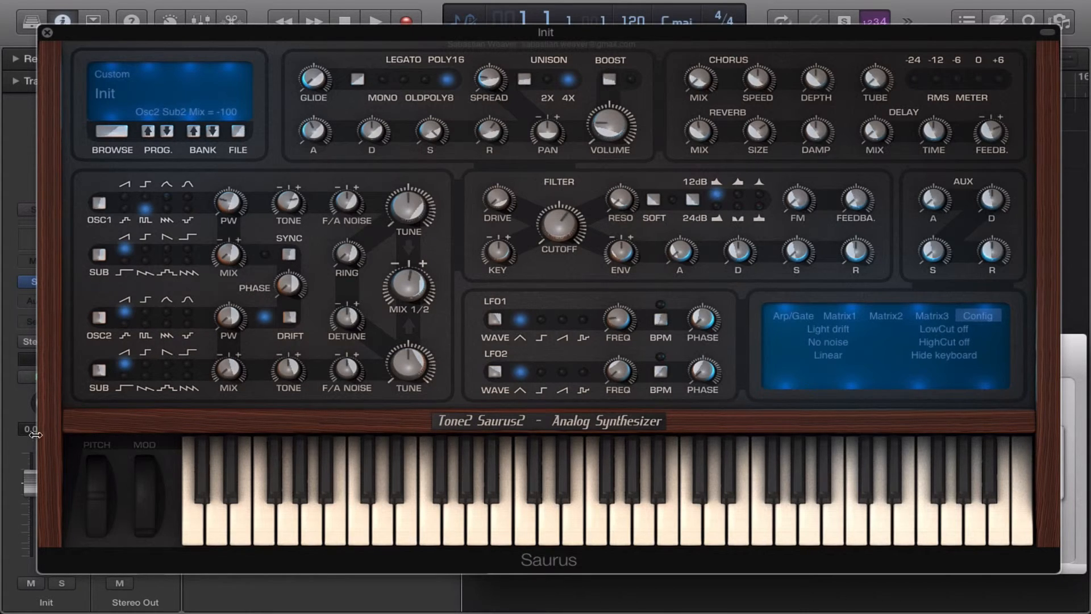
# Set oscillator 2's waveform to square.
pyautogui.click(98, 318)
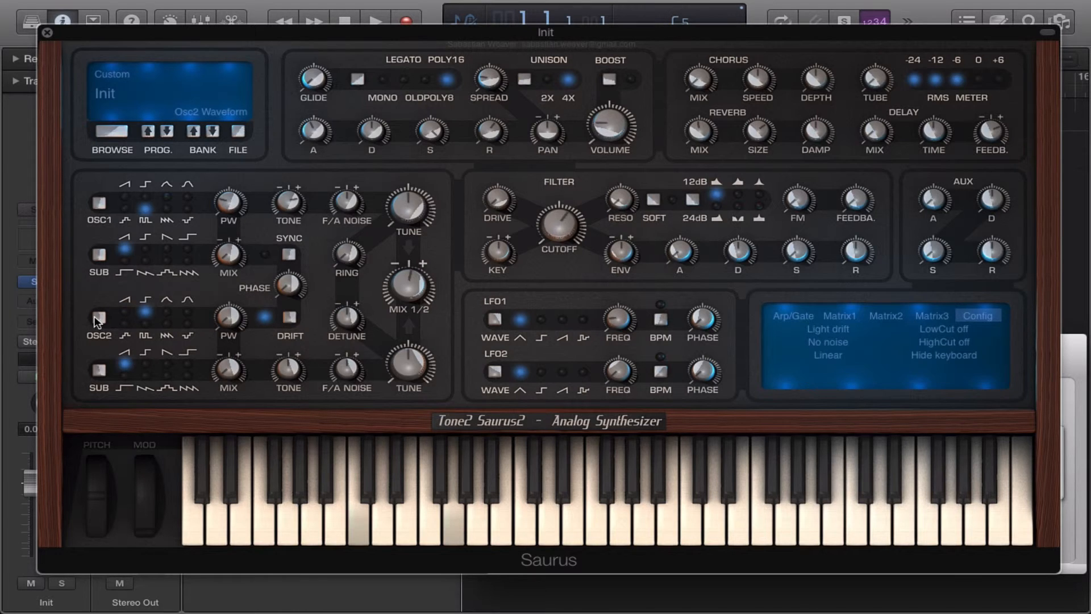
pyautogui.click(428, 129)
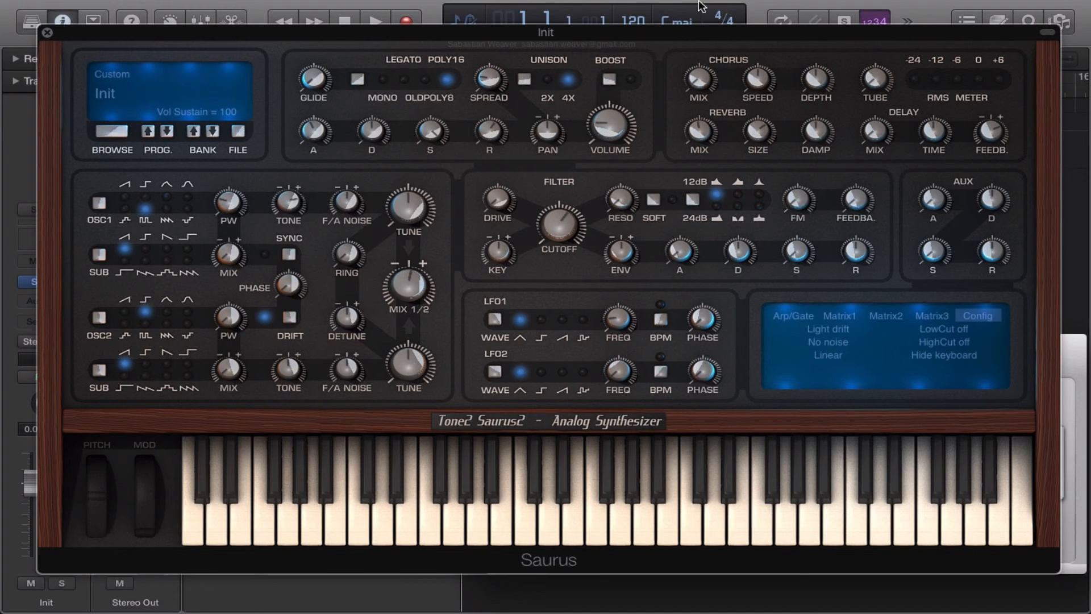
pyautogui.moveTo(700, 6)
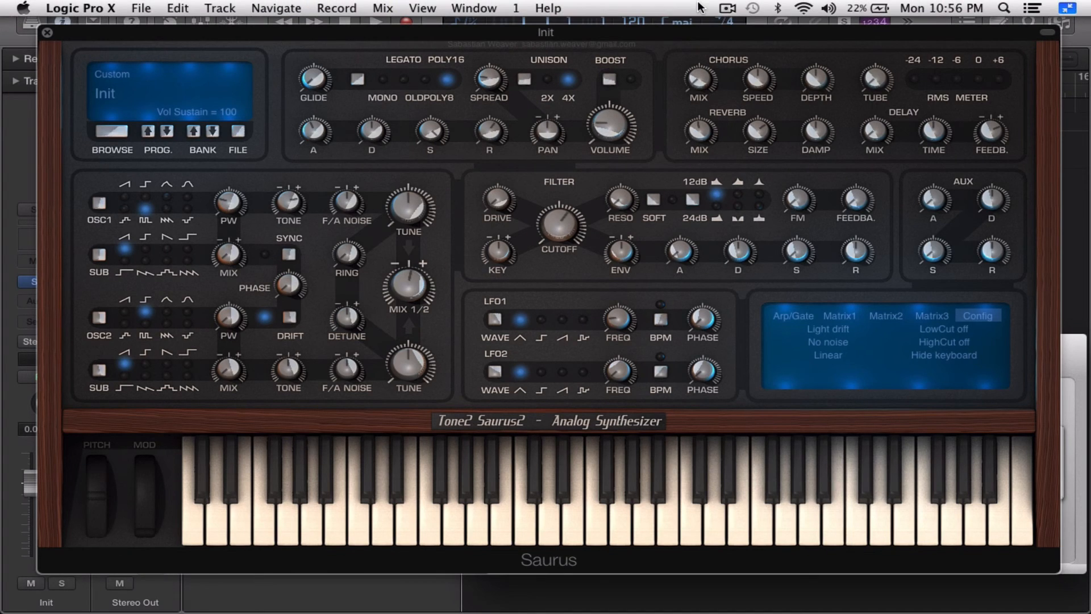
pyautogui.click(733, 8)
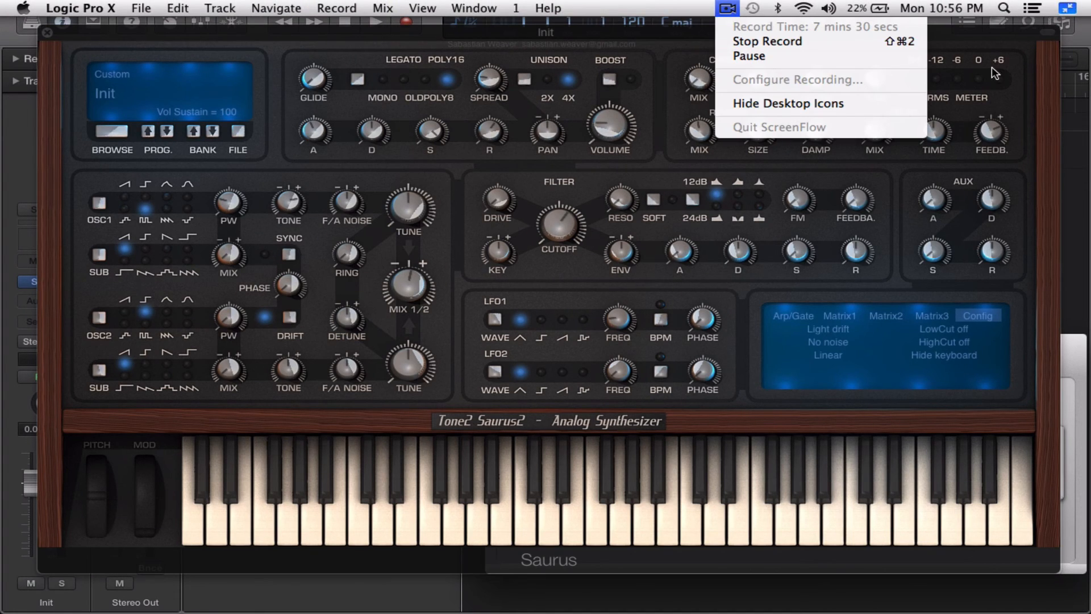